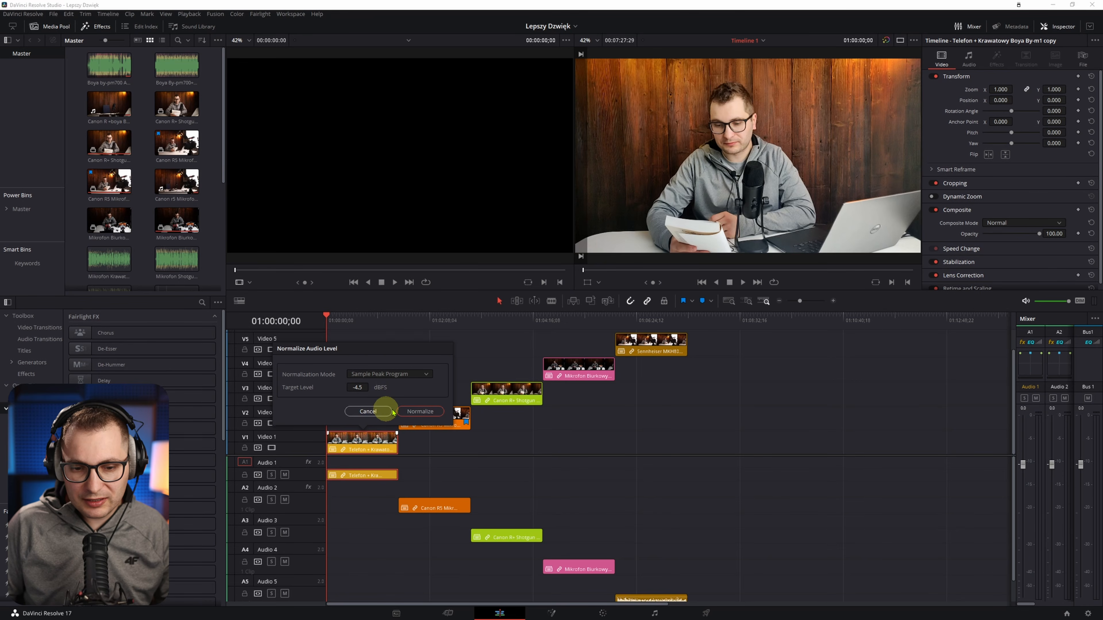
Normalize the first clip's audio in Sample Peak Program mode to a target level of -4.5 dBFS and check its volume in the inspector.
click(412, 411)
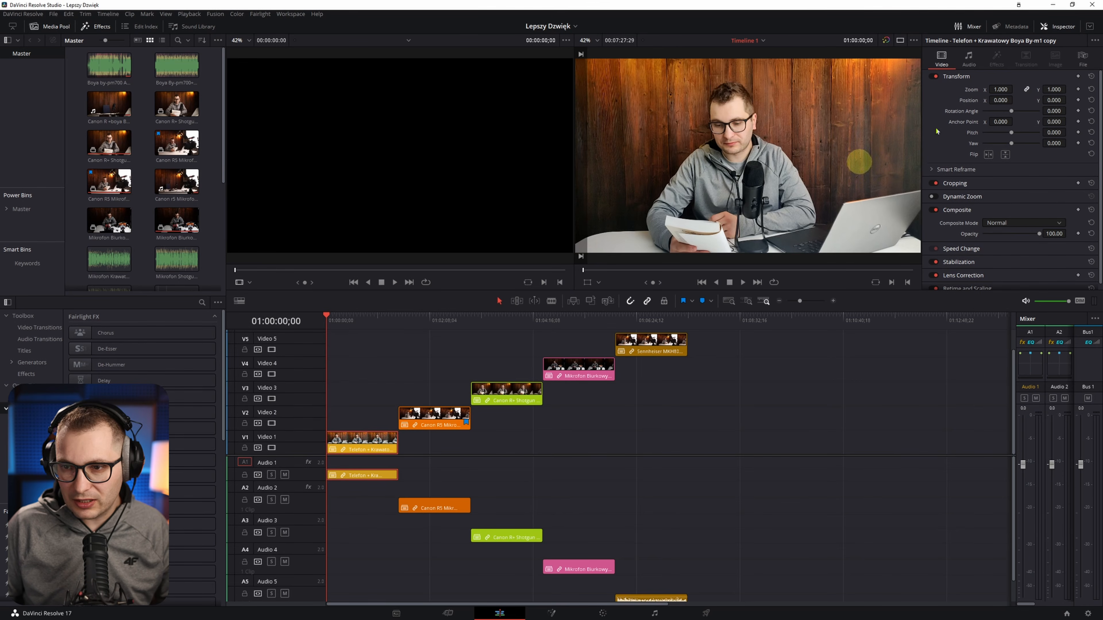
click(970, 59)
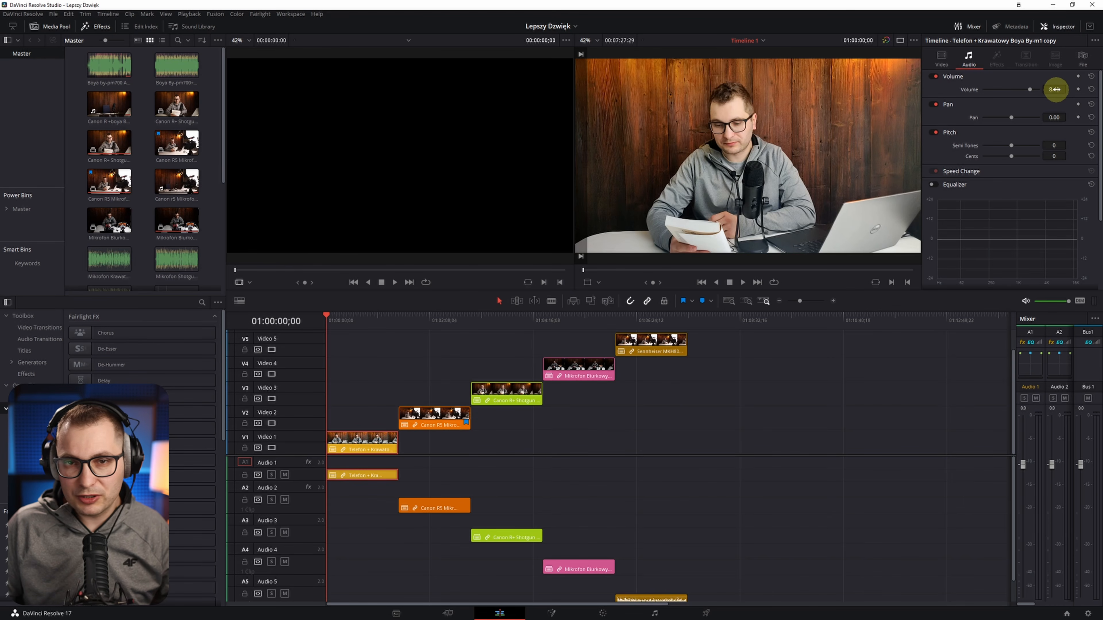
click(539, 413)
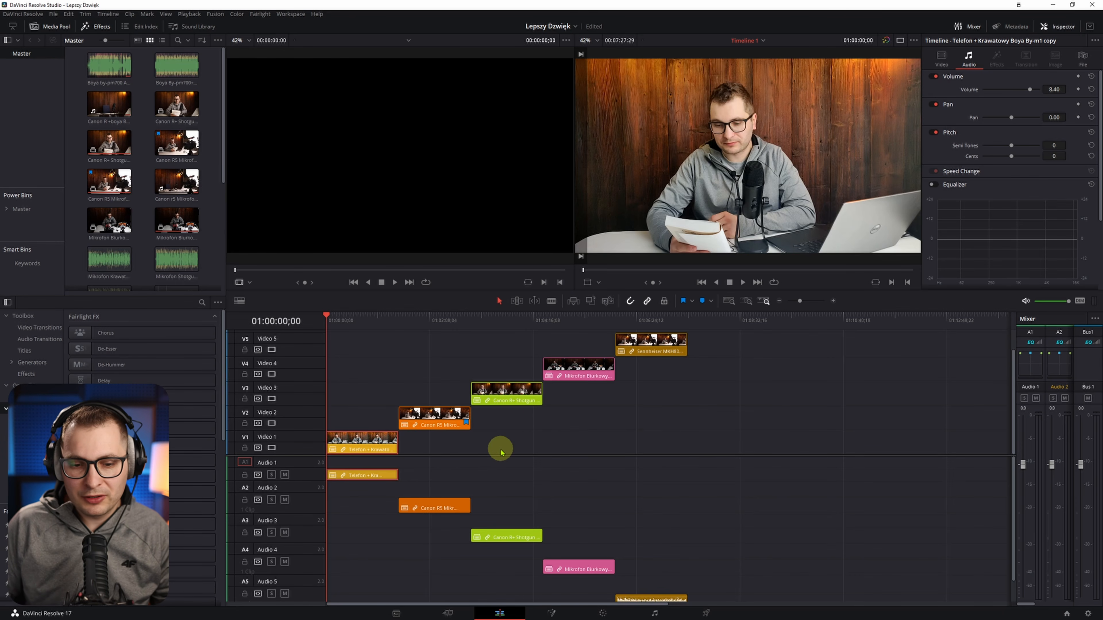
On the Fairlight page, enlarge the Audio 1 track and set its mixer processing order to FX EQ DY.
click(655, 614)
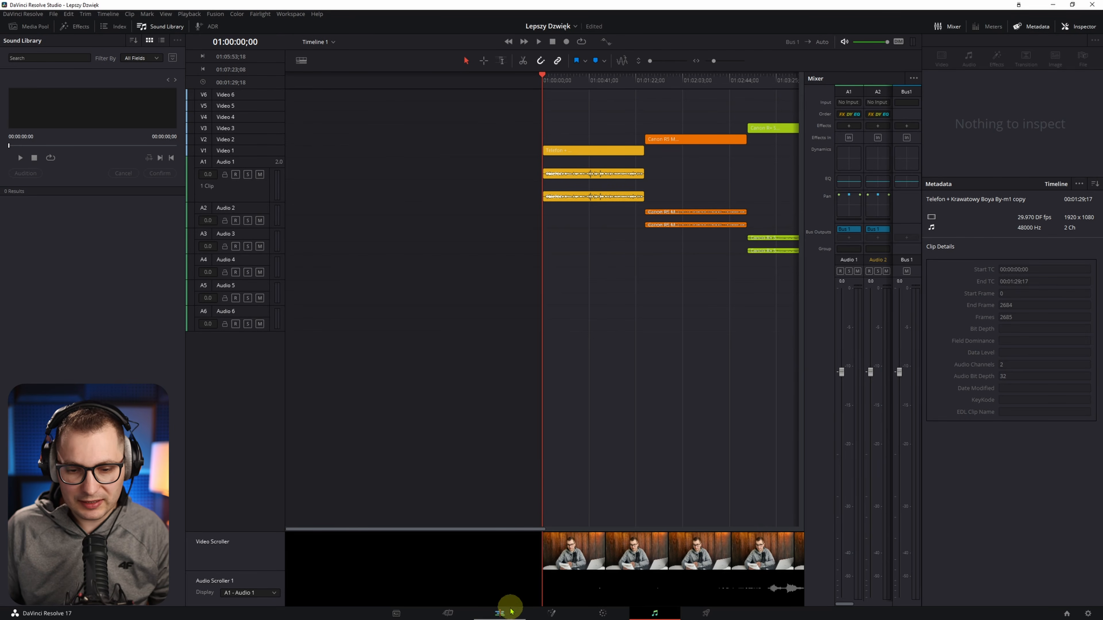
drag(253, 205, 335, 283)
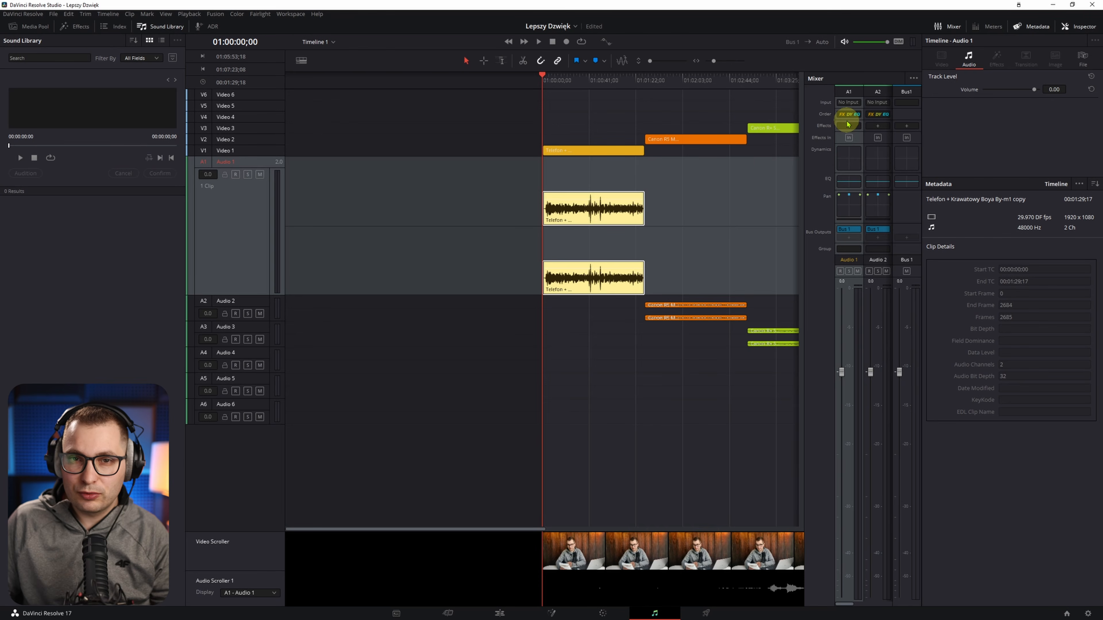
click(850, 114)
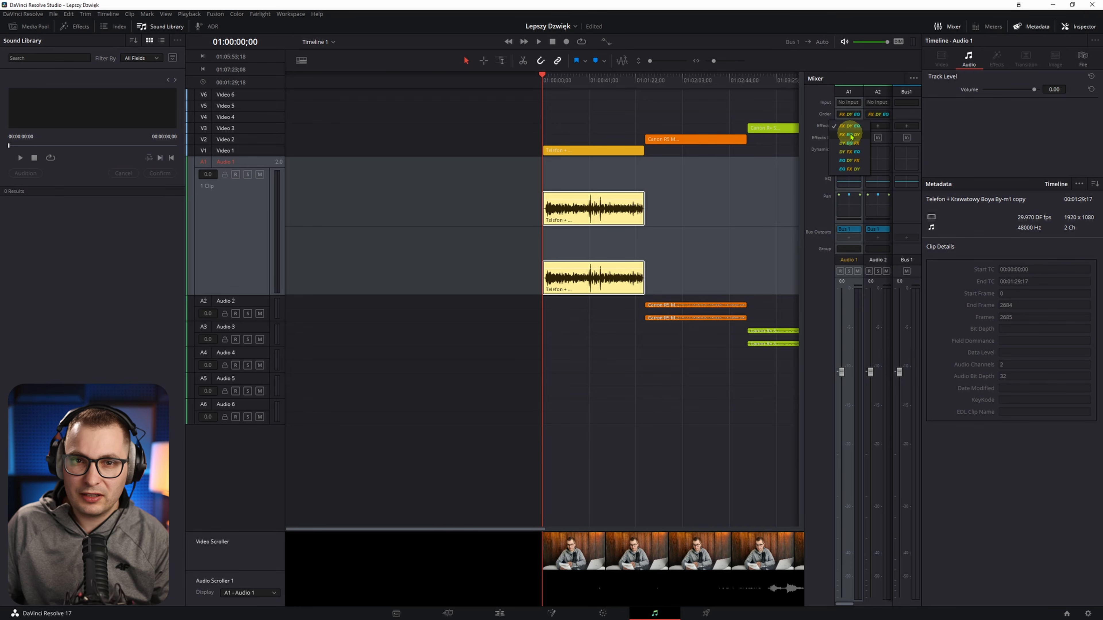
click(850, 135)
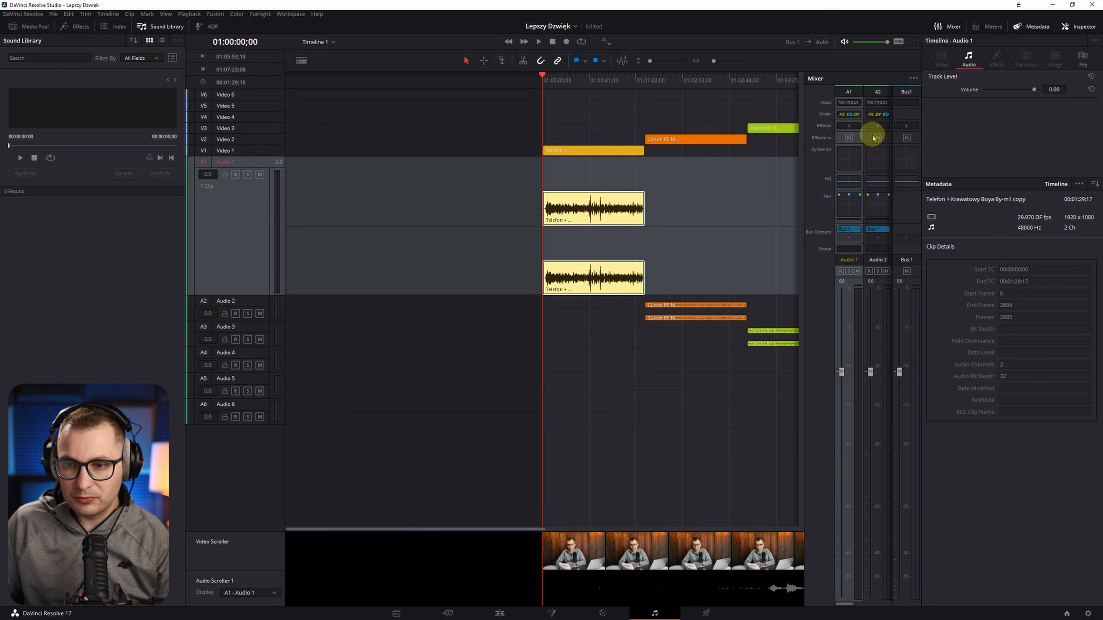
Add the Fairlight FX Noise Reduction restoration effect to Audio 1 and try its Auto Speech Mode.
click(848, 126)
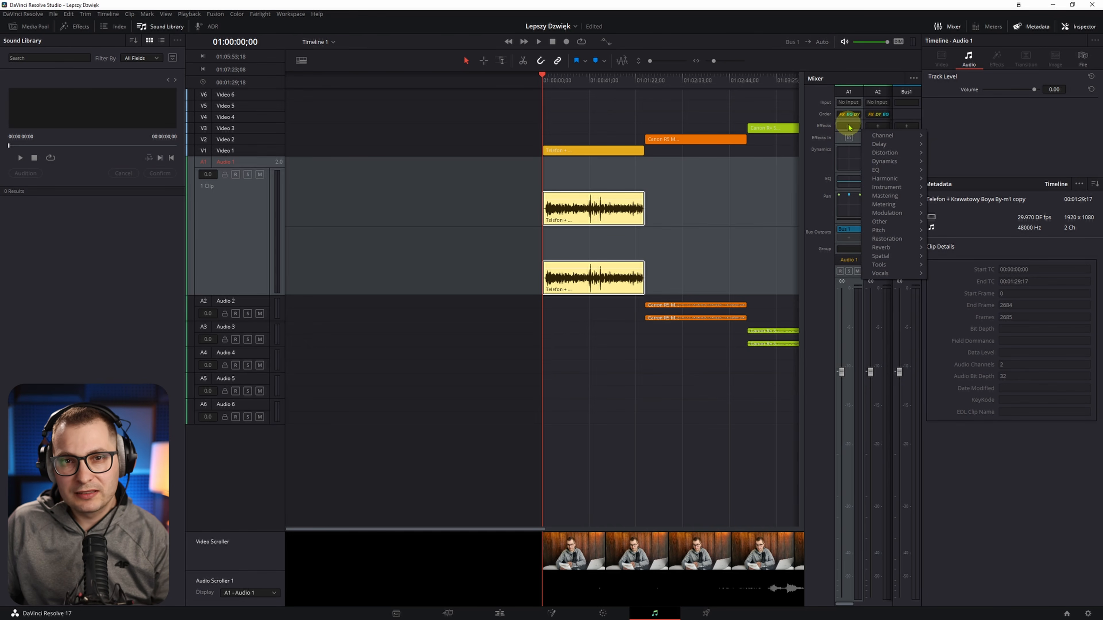
mouse_move(888, 239)
mouse_move(952, 239)
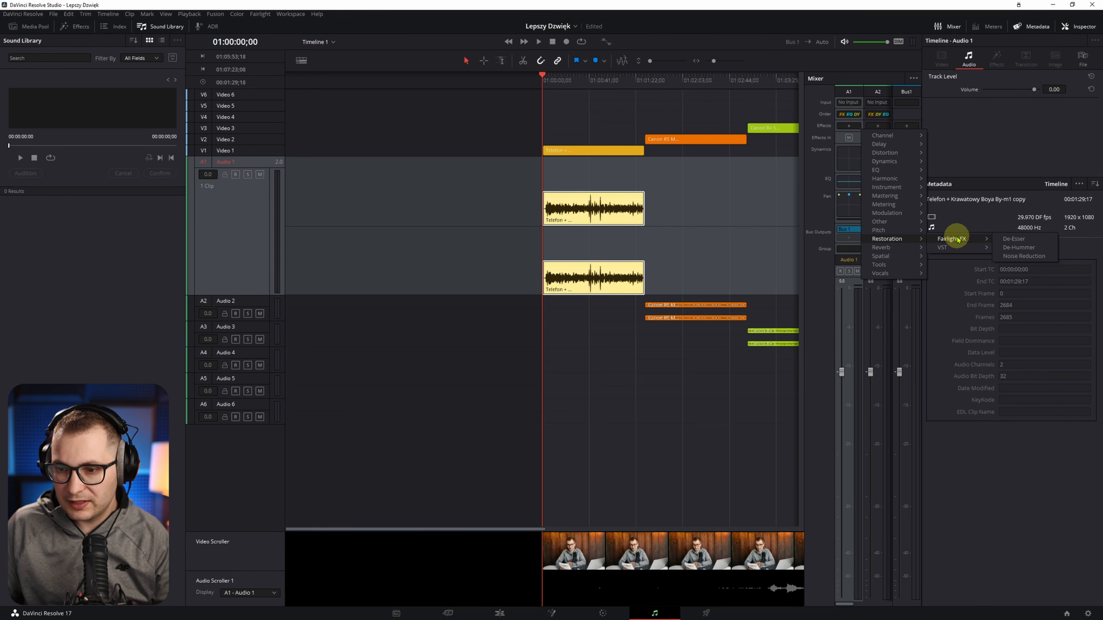
click(1023, 256)
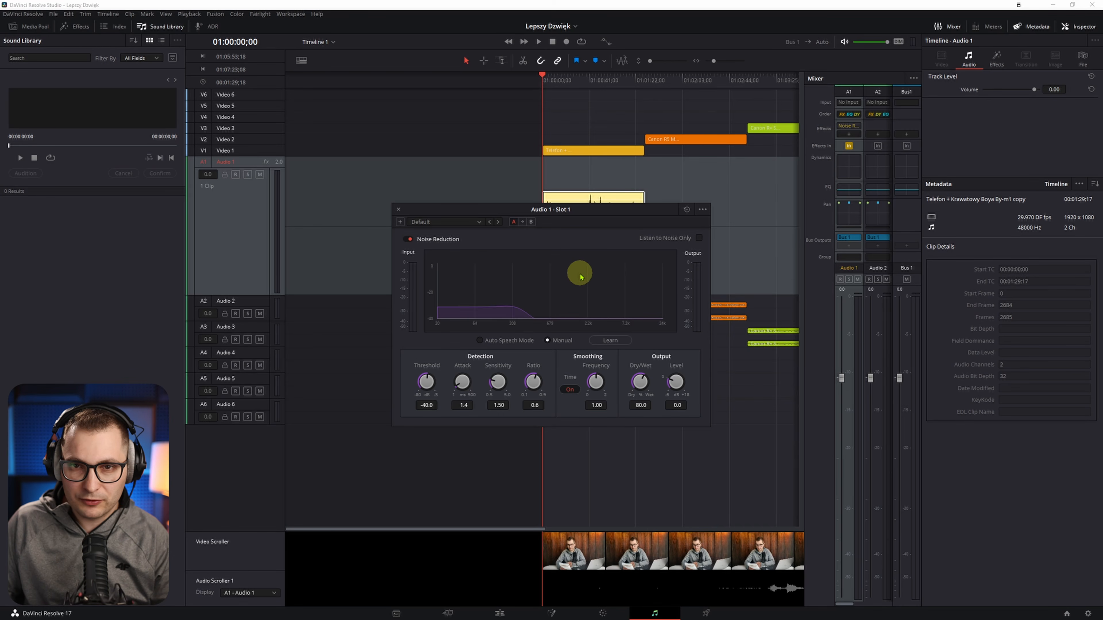
click(507, 343)
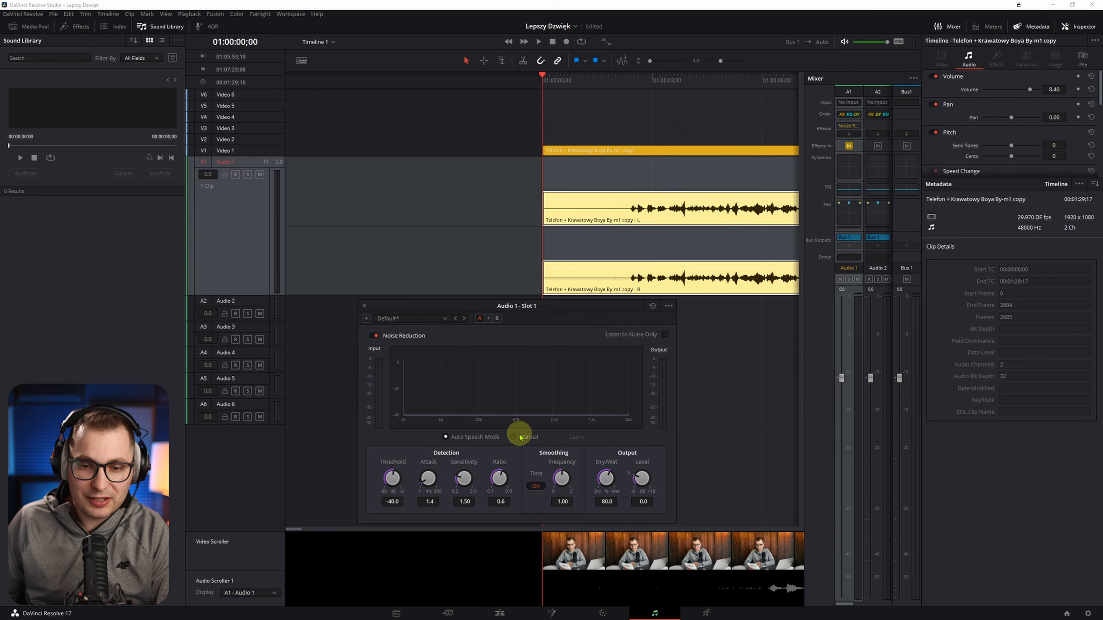
Switch Noise Reduction to Manual and have it learn the noise profile from the quiet opening of the Audio 1 clip.
click(528, 437)
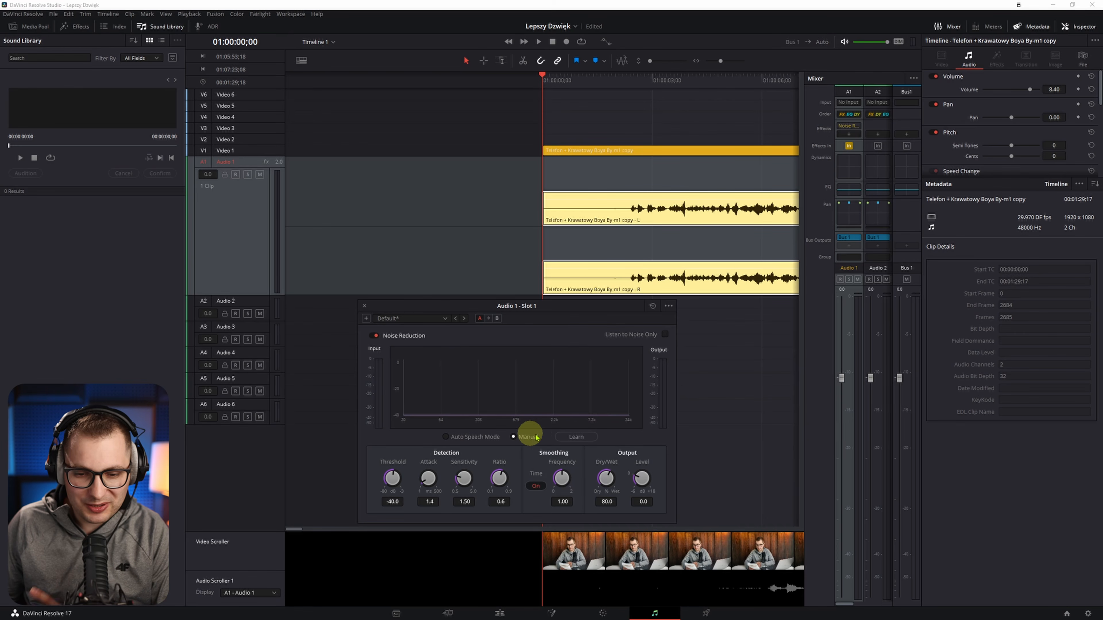
click(576, 438)
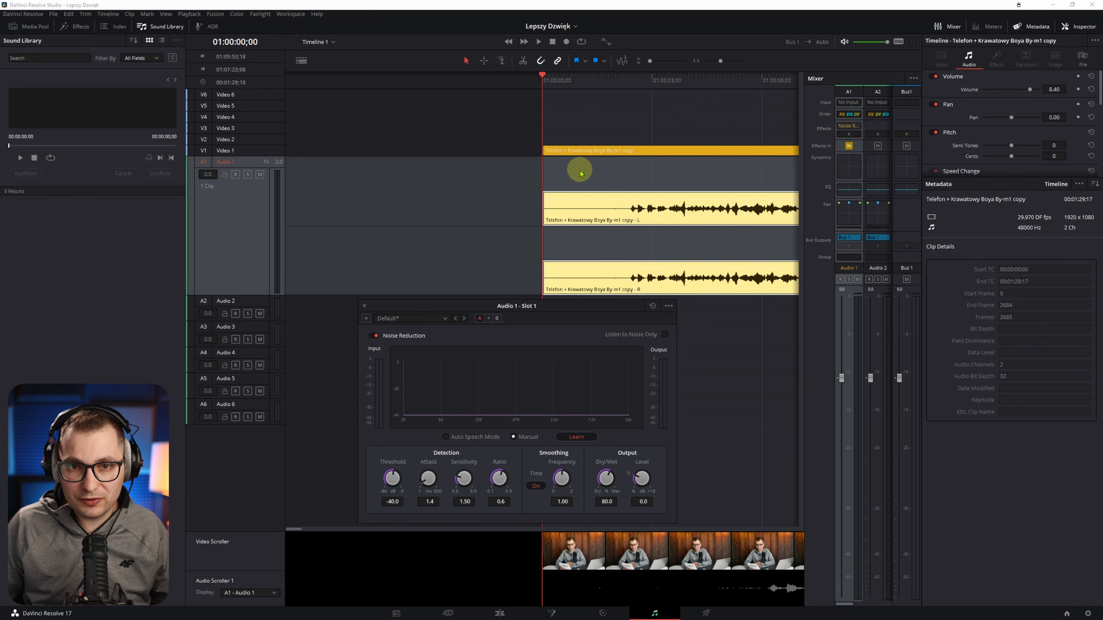
key(space)
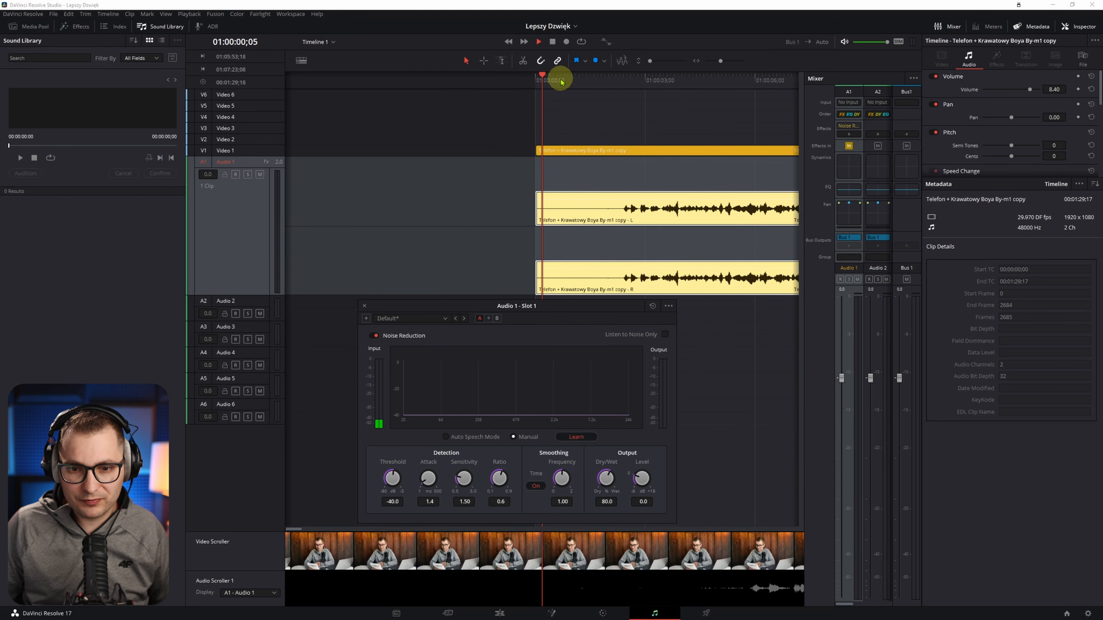
key(space)
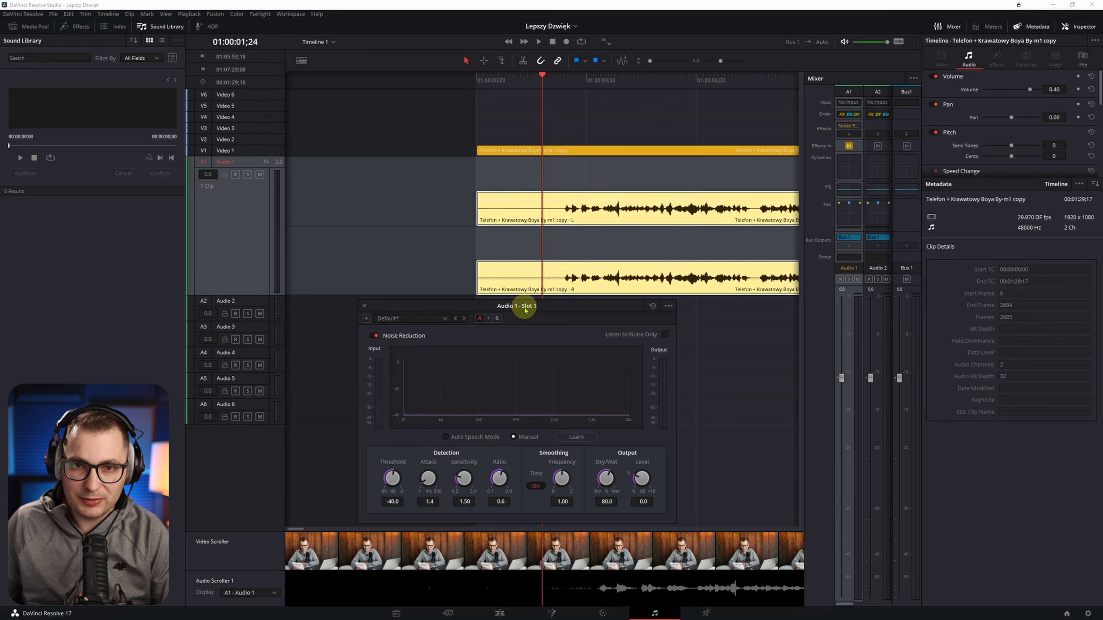
drag(525, 310, 521, 192)
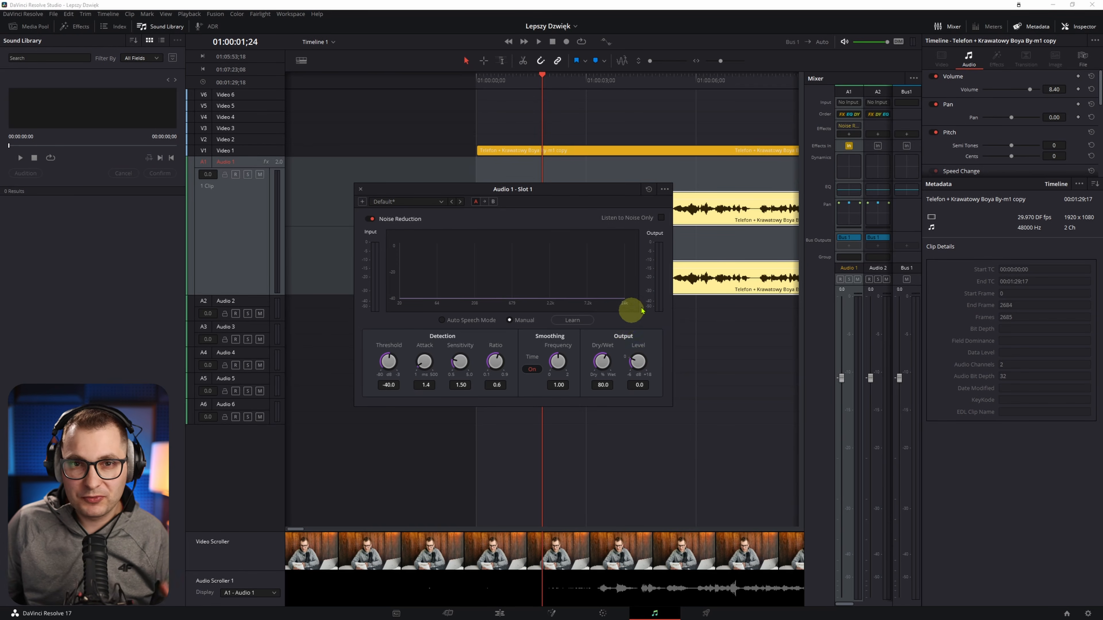
In the Audio 1 equalizer, enable Band 1 with a frequency of 80 and Band 6 with a frequency of 18k1.
click(848, 188)
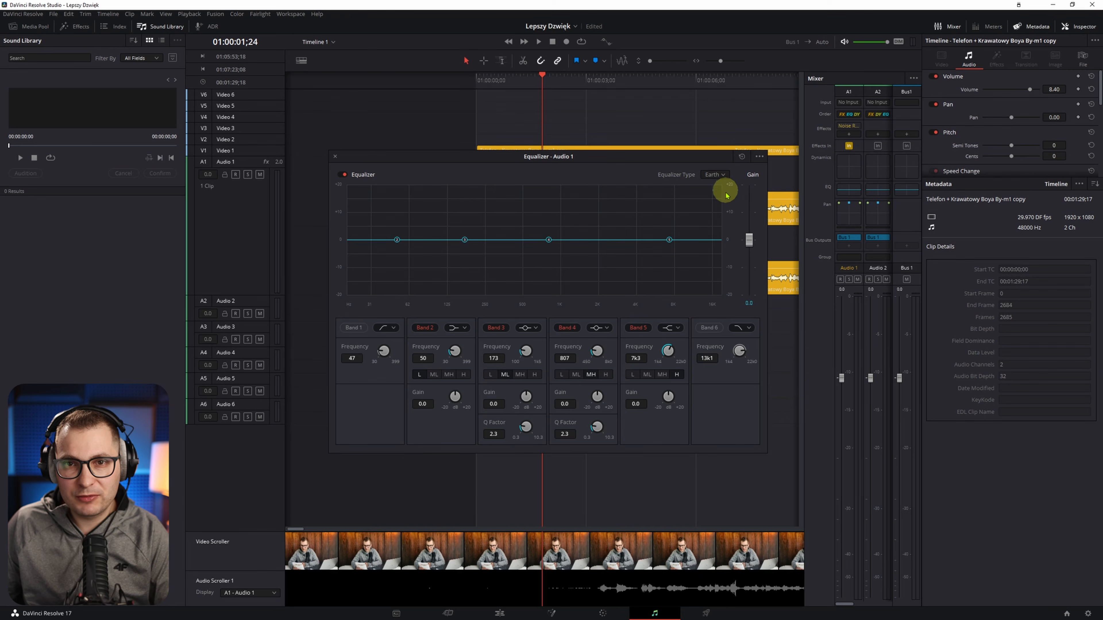
click(353, 329)
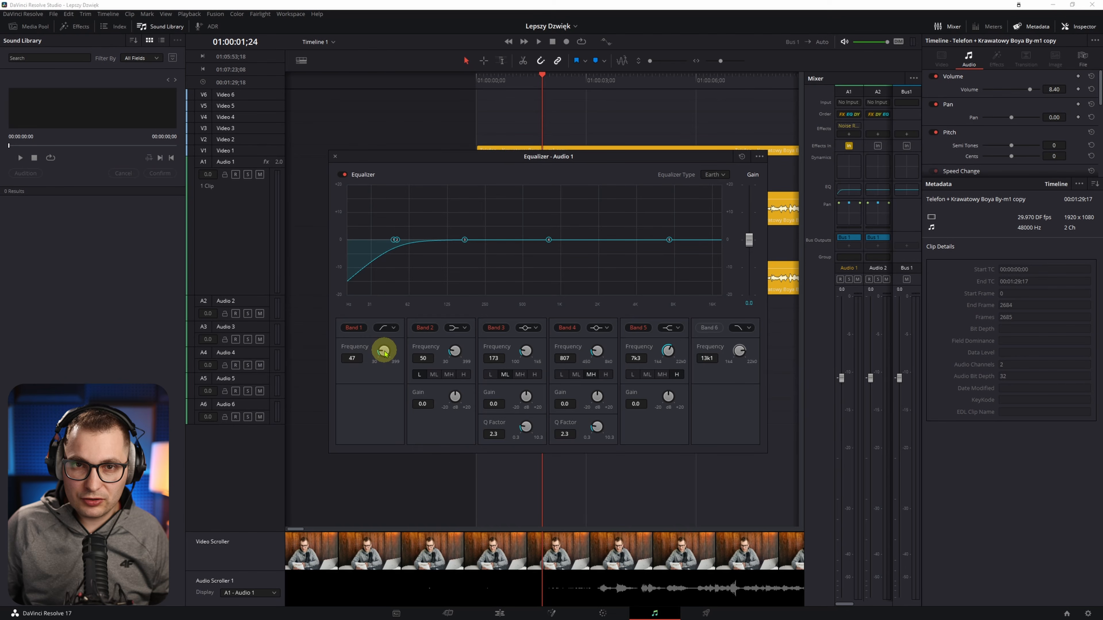
drag(384, 353, 377, 349)
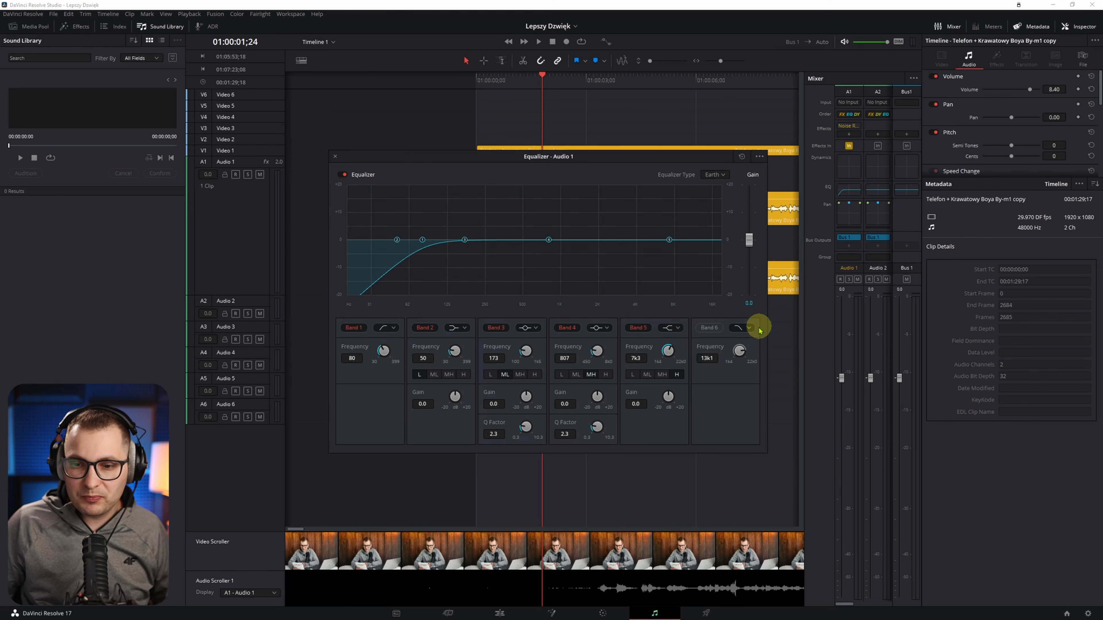
click(710, 329)
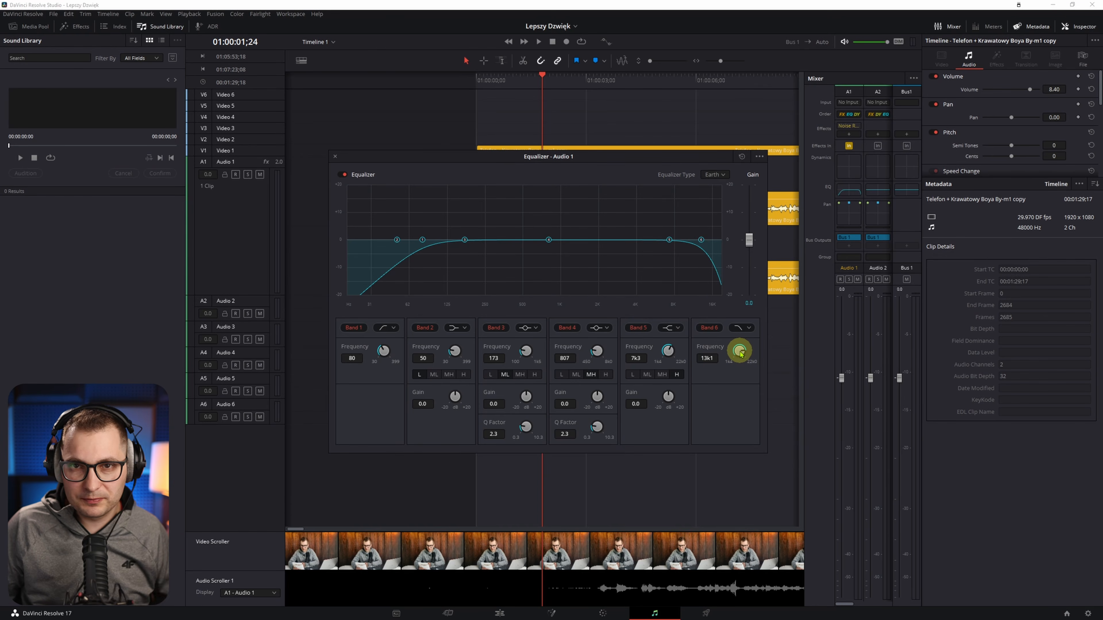
drag(740, 353, 710, 348)
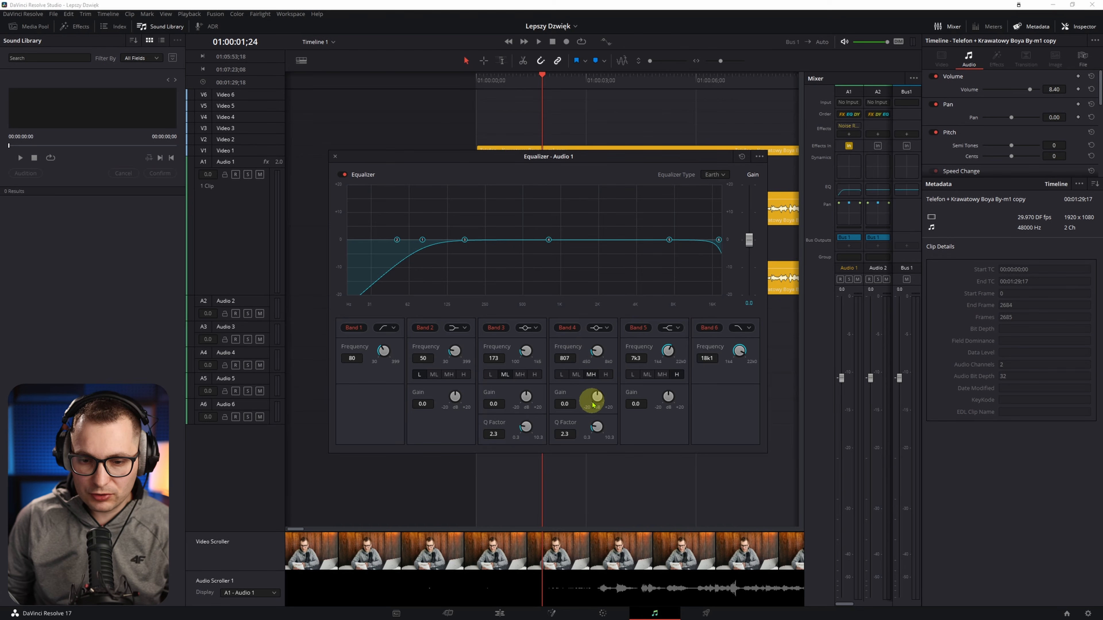
Boost equalizer Band 4 to a gain of about +15 with Q factor 10.3, and sweep its frequency to 1k2 during playback.
drag(598, 399, 655, 412)
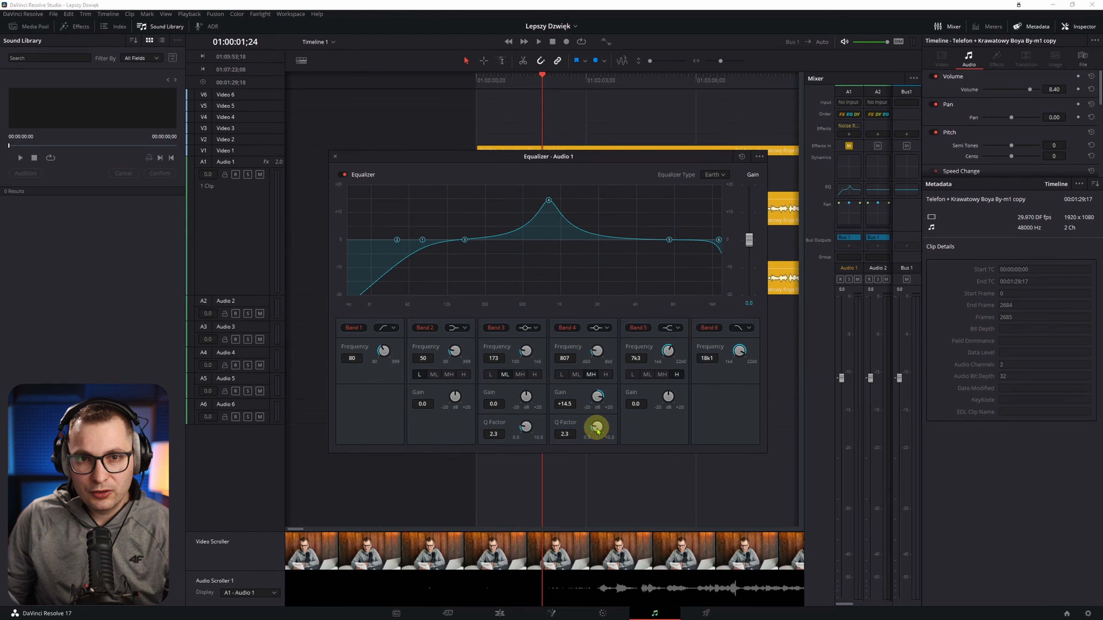
drag(597, 430, 756, 452)
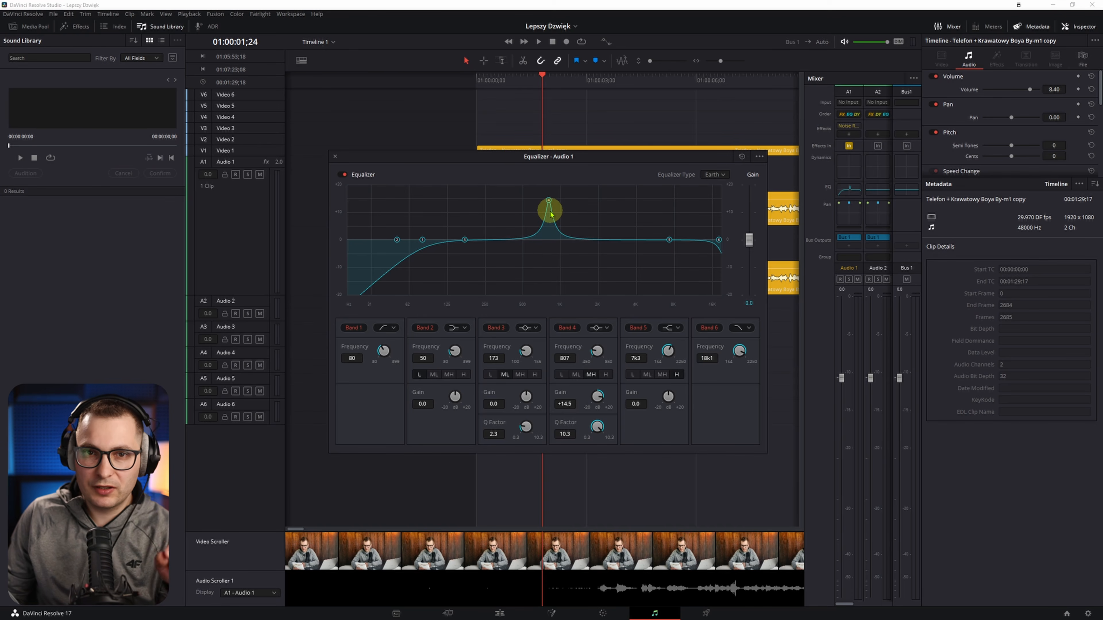
mouse_move(550, 217)
mouse_down()
mouse_move(574, 219)
mouse_move(549, 227)
mouse_up()
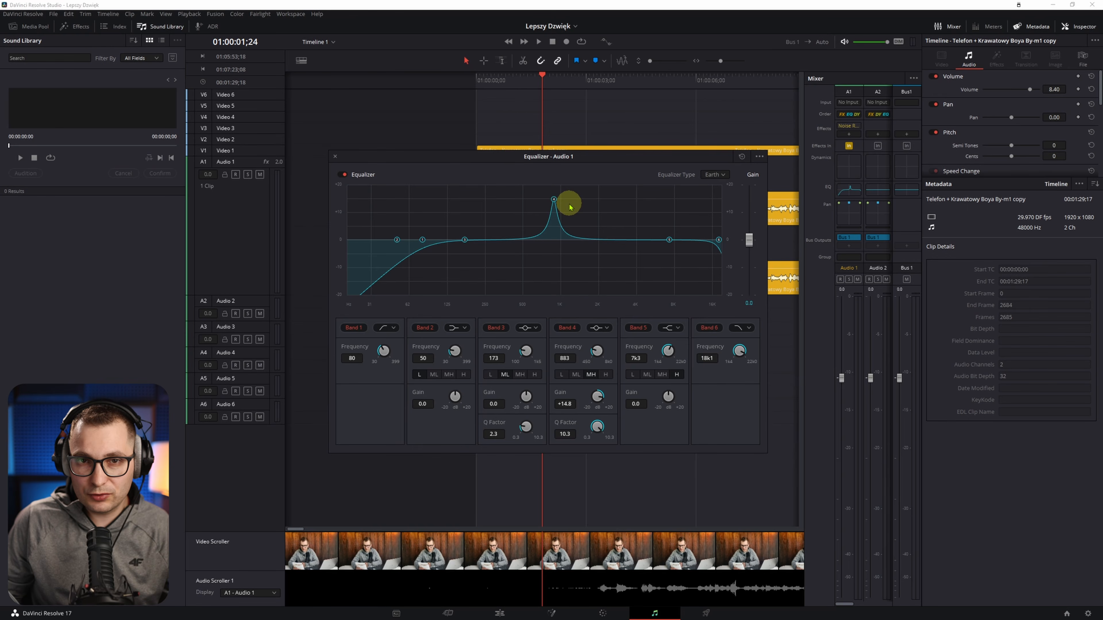
key(space)
drag(597, 349, 610, 351)
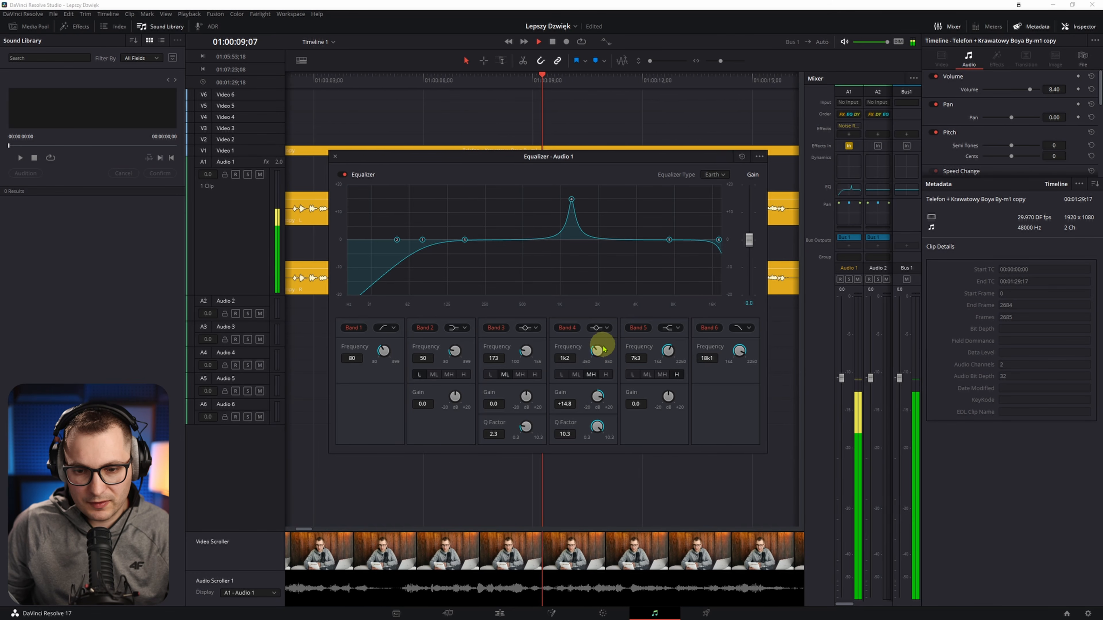
key(space)
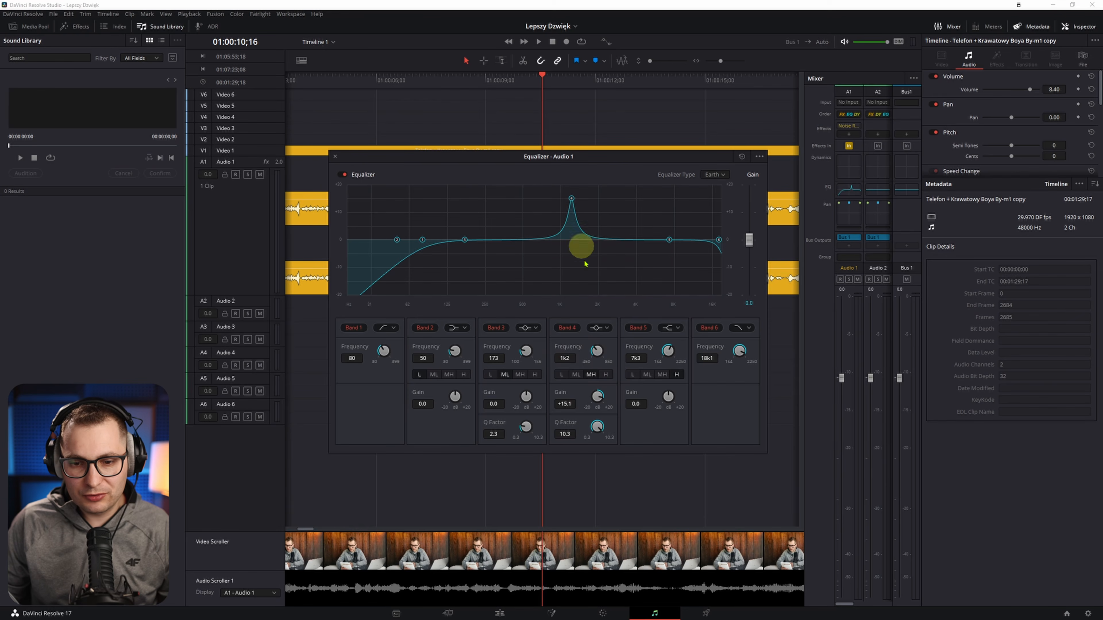
Cut Band 4's gain to -7.1, listen to the result from an earlier point, and widen its Q factor to 7.1.
drag(597, 395, 522, 418)
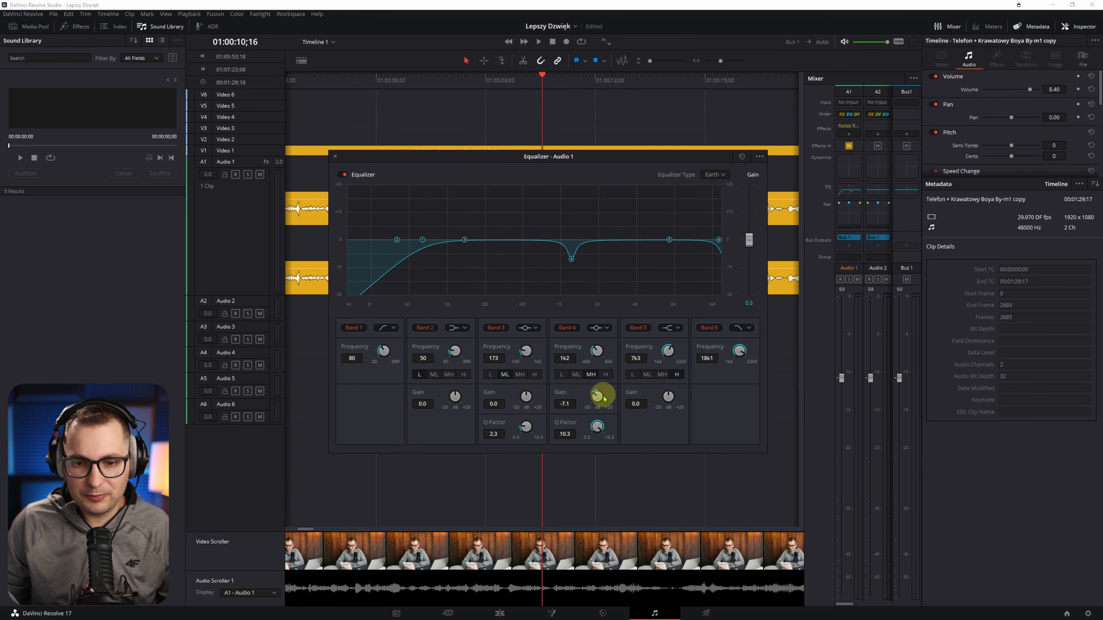
key(space)
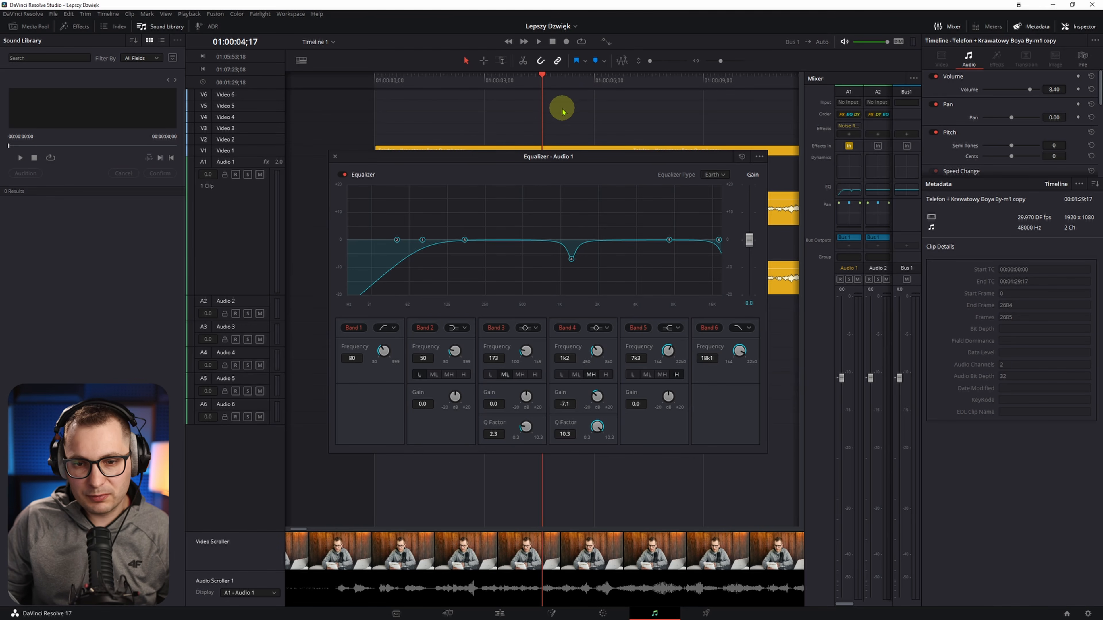
key(space)
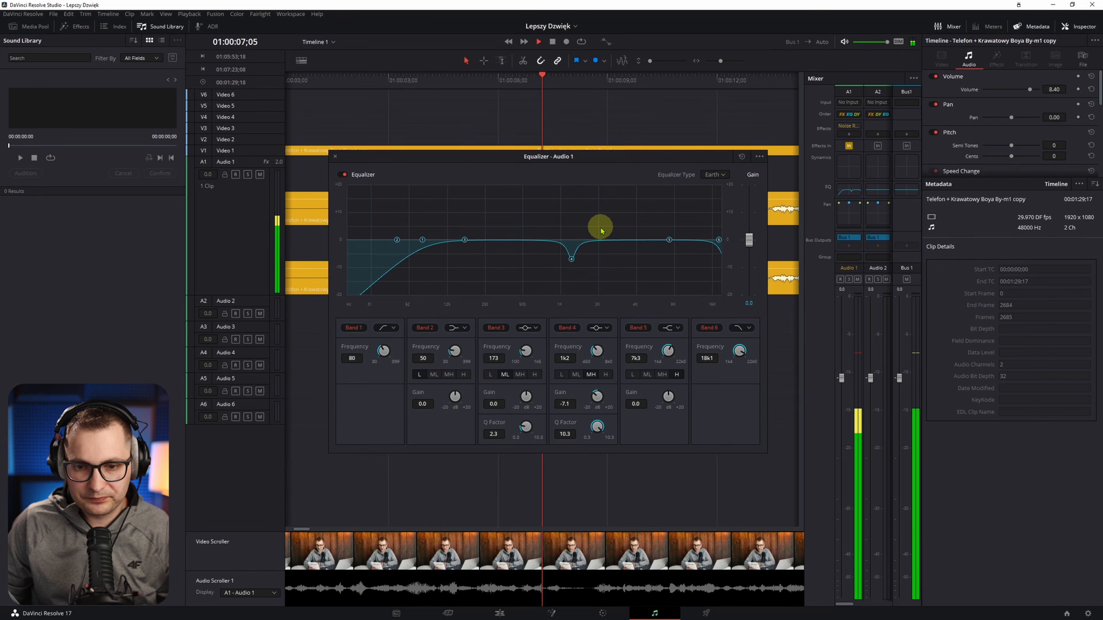
key(space)
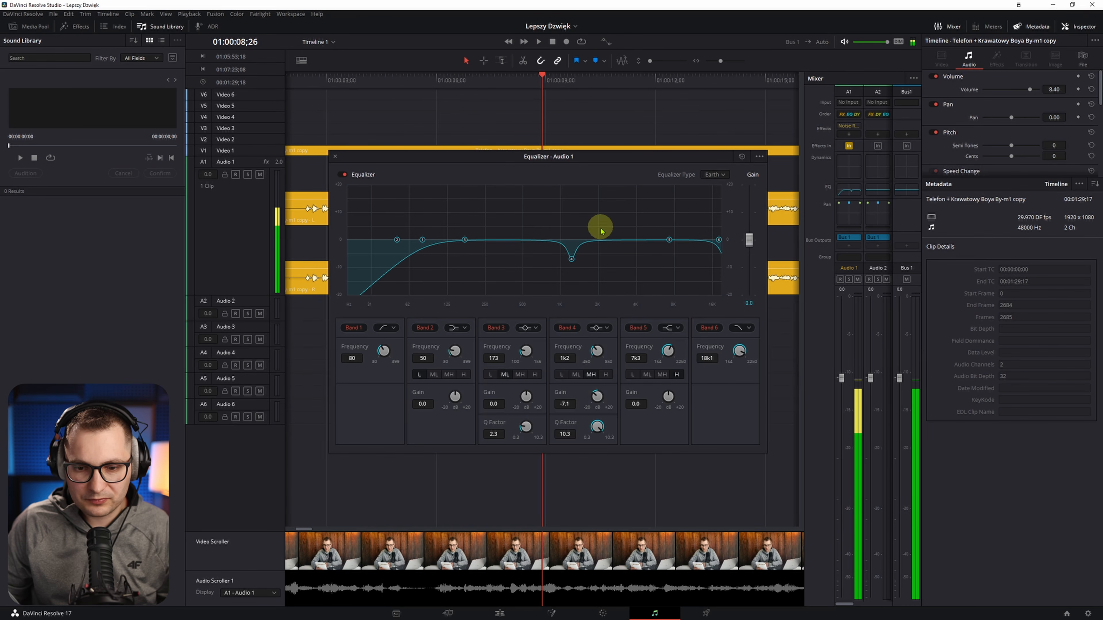
drag(597, 427, 582, 427)
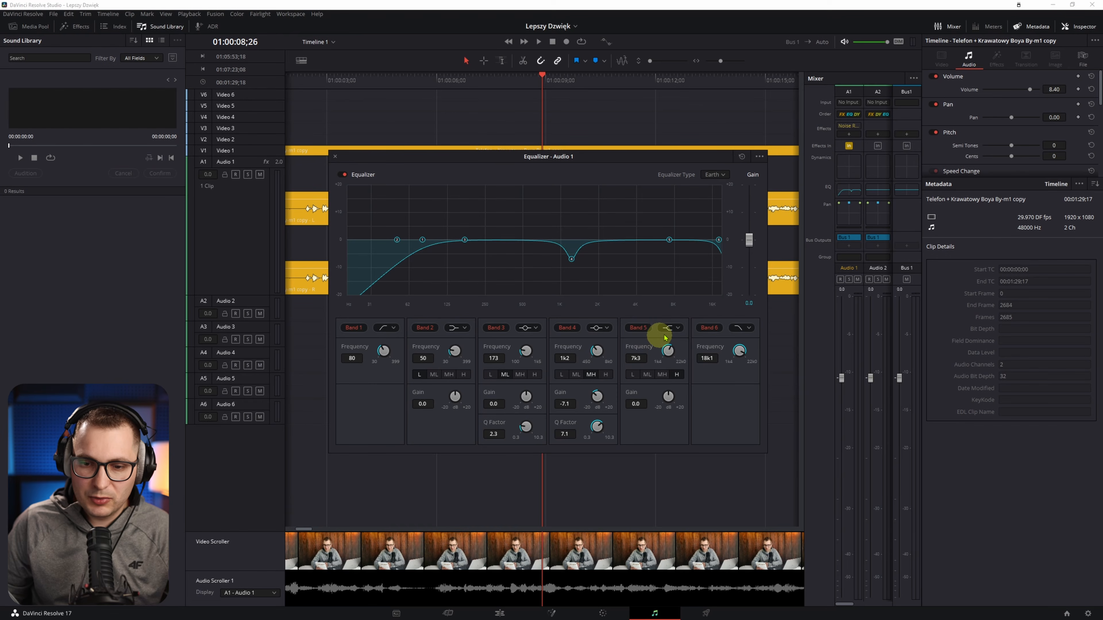
Change Band 5 to a bell filter at 4k6 and boost it to a gain of +16.3 with Q factor 10.3.
drag(669, 239, 646, 243)
click(671, 328)
click(671, 346)
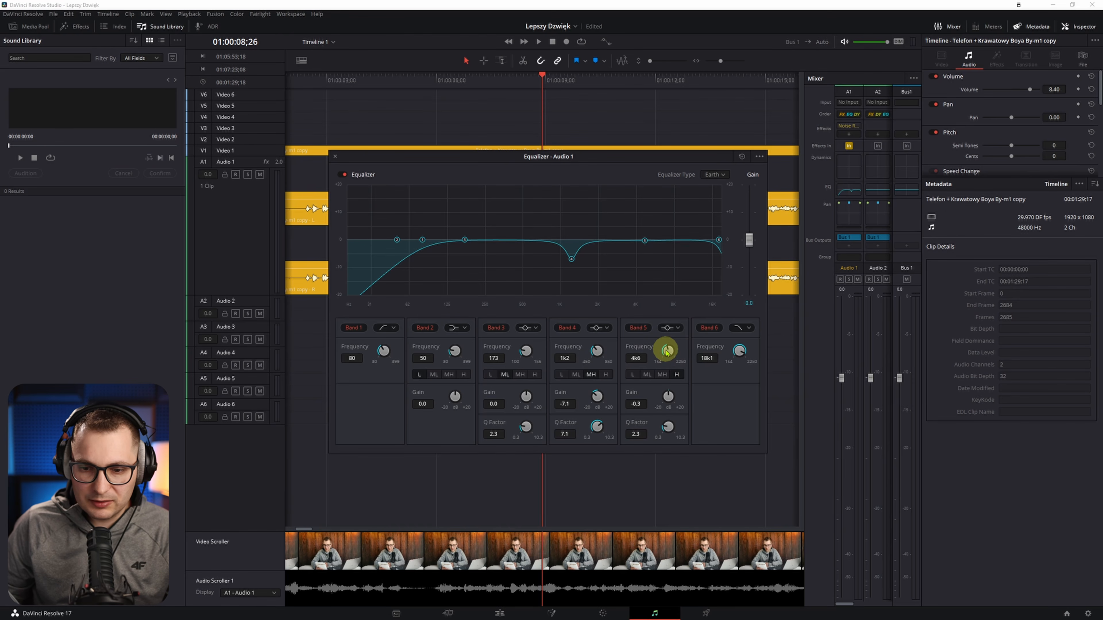
drag(667, 395, 734, 411)
drag(668, 430, 795, 445)
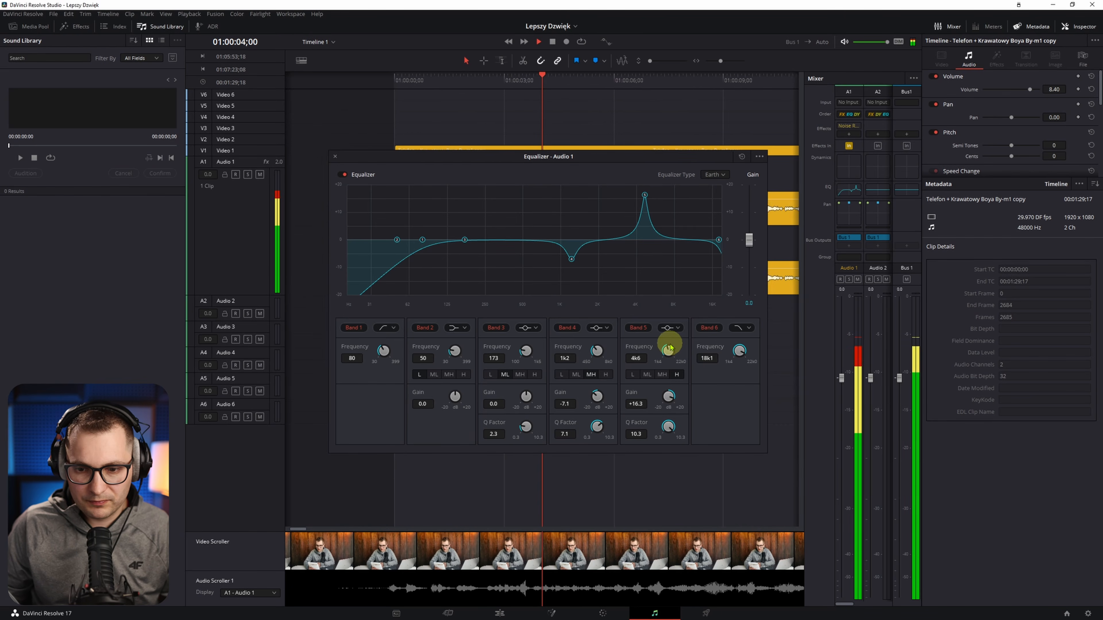
Sweep Band 5's frequency to 6k7 during playback and cut it there to a gain of -7.2 with Q factor 6.8.
drag(670, 348, 689, 351)
key(space)
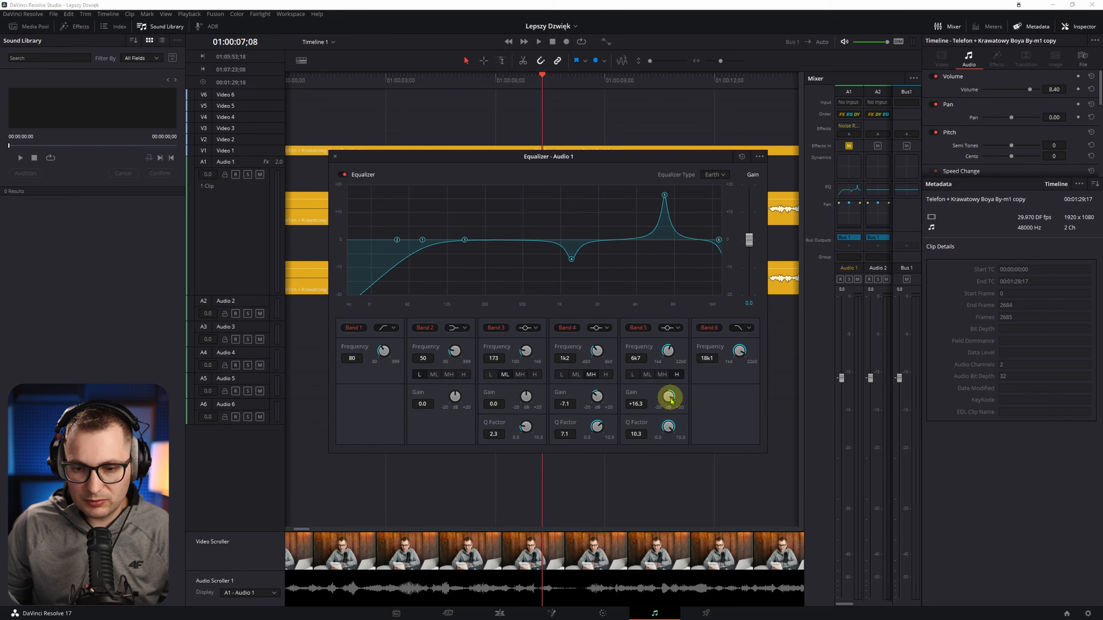
drag(671, 401, 589, 410)
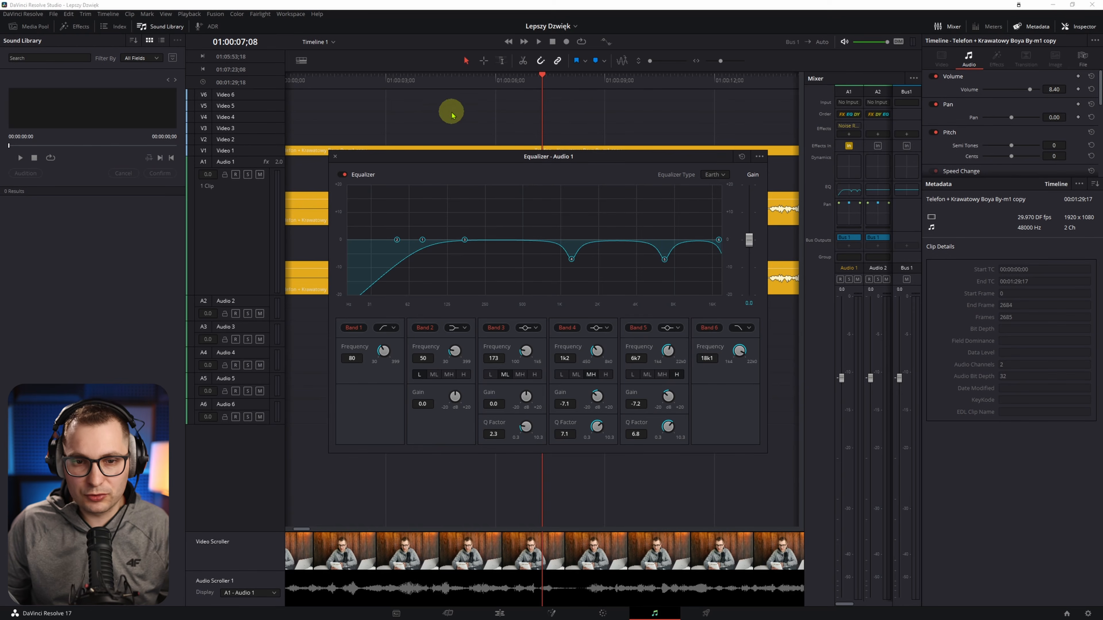
During playback from an earlier point, deepen Band 5's gain to -8.0 and Band 4's to -7.6, and lower Band 5's Q factor to 5.9.
drag(419, 83, 580, 87)
key(space)
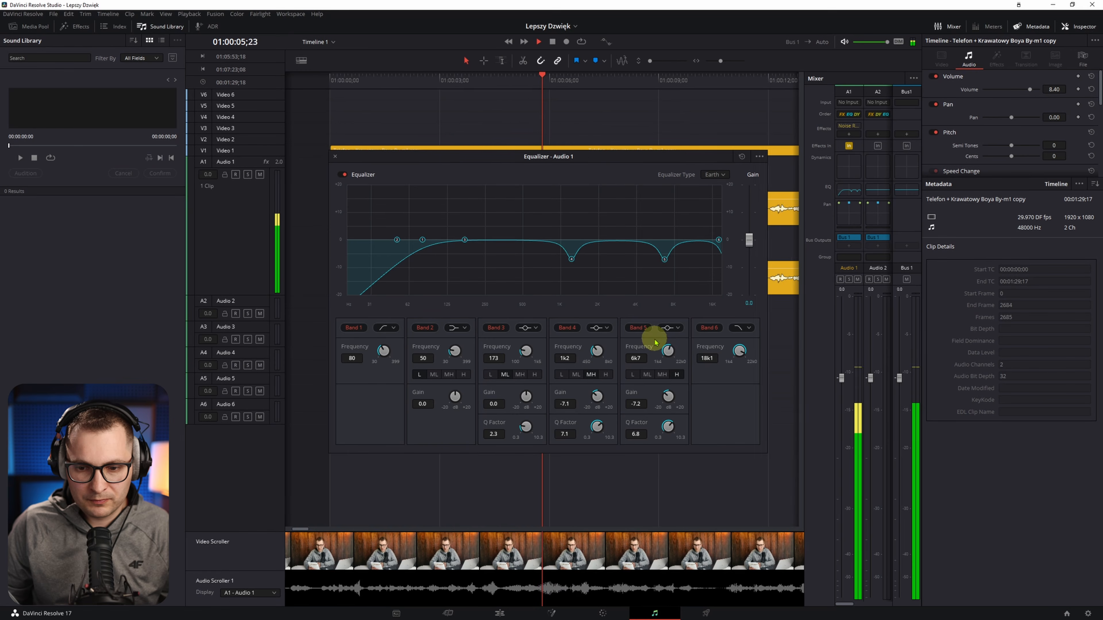
drag(660, 392, 660, 393)
drag(580, 404, 596, 394)
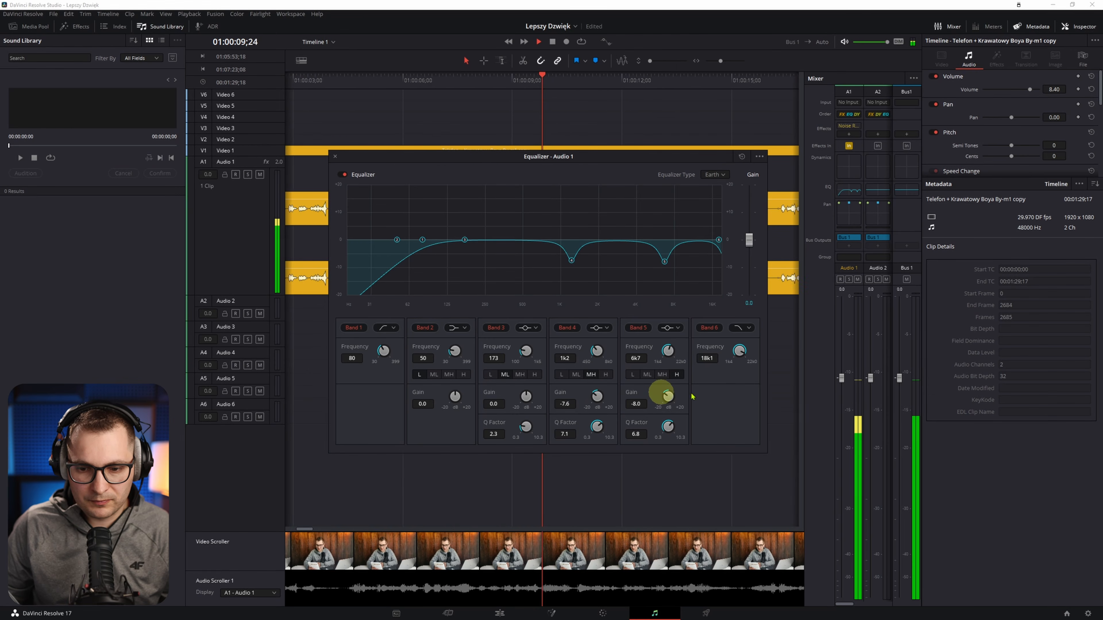
drag(676, 420, 687, 413)
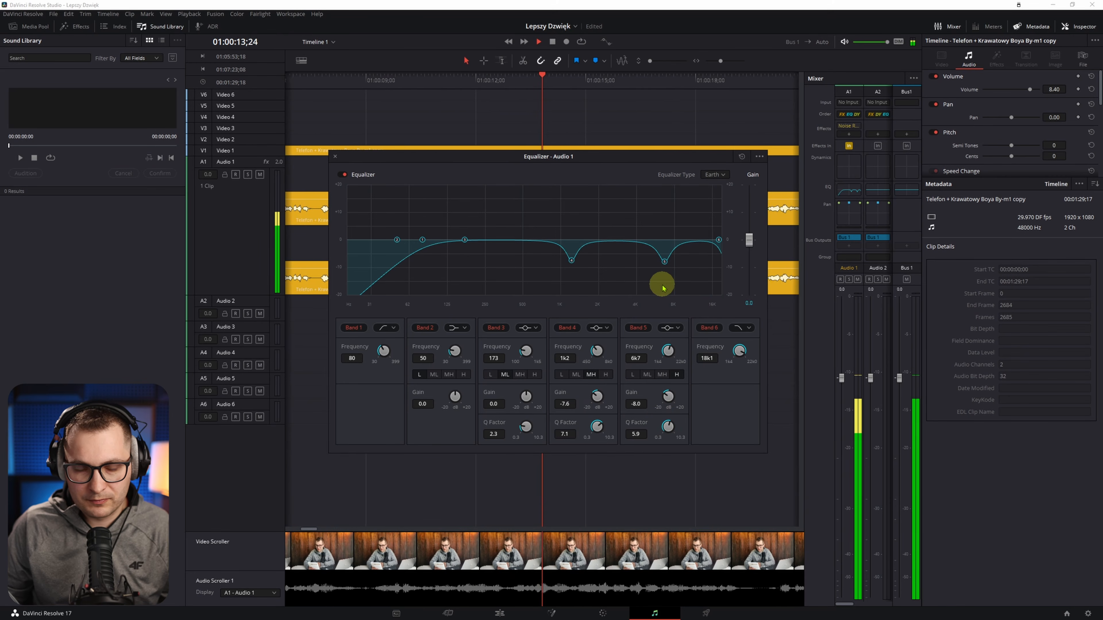
key(space)
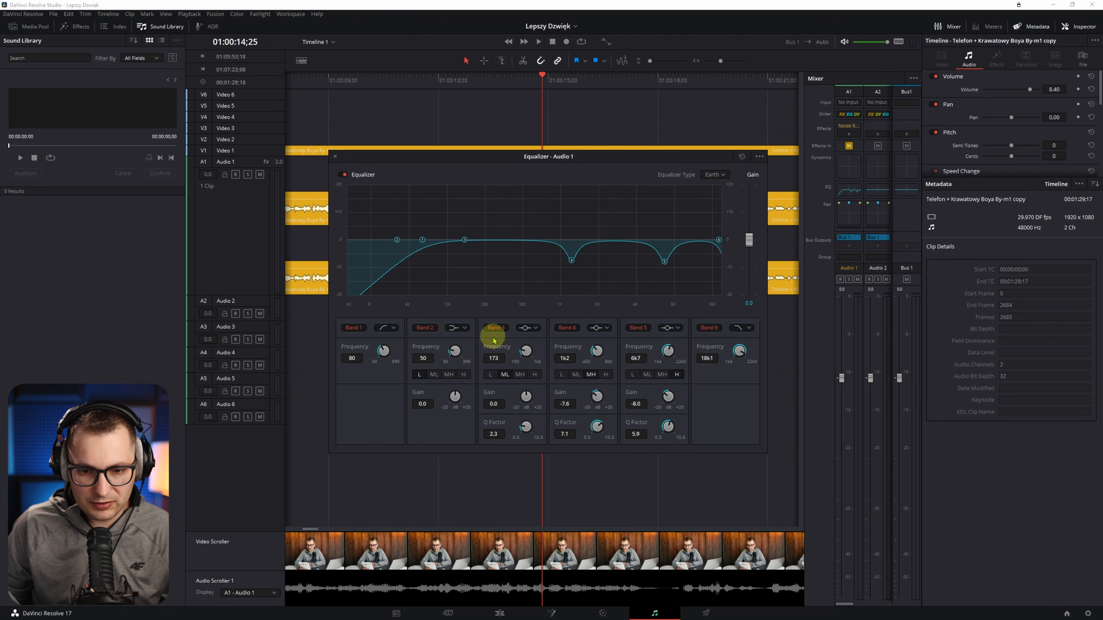
Boost equalizer Band 3 to a gain of +15.0 with Q factor 10.3, and sweep its frequency to 270 during playback.
drag(528, 397, 680, 450)
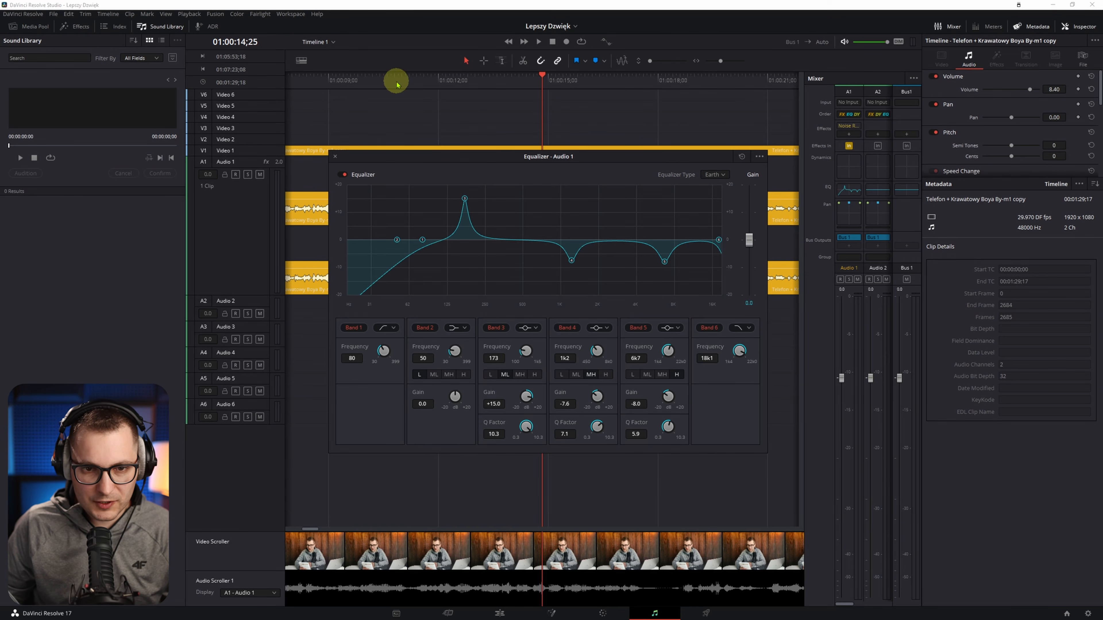
drag(397, 84, 851, 94)
key(space)
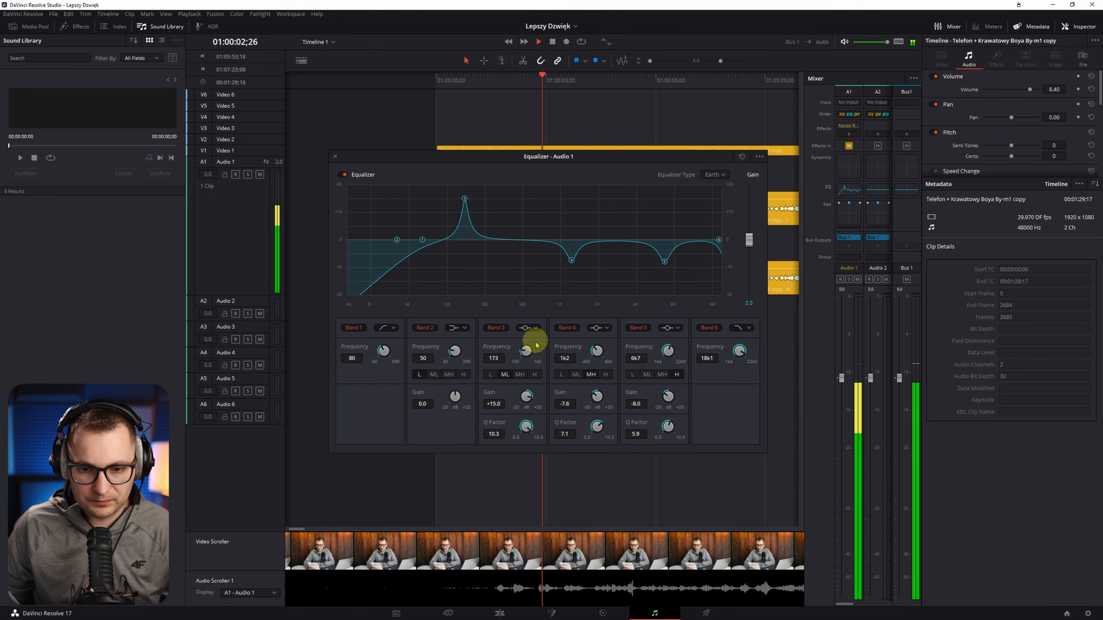
drag(525, 351, 548, 355)
key(space)
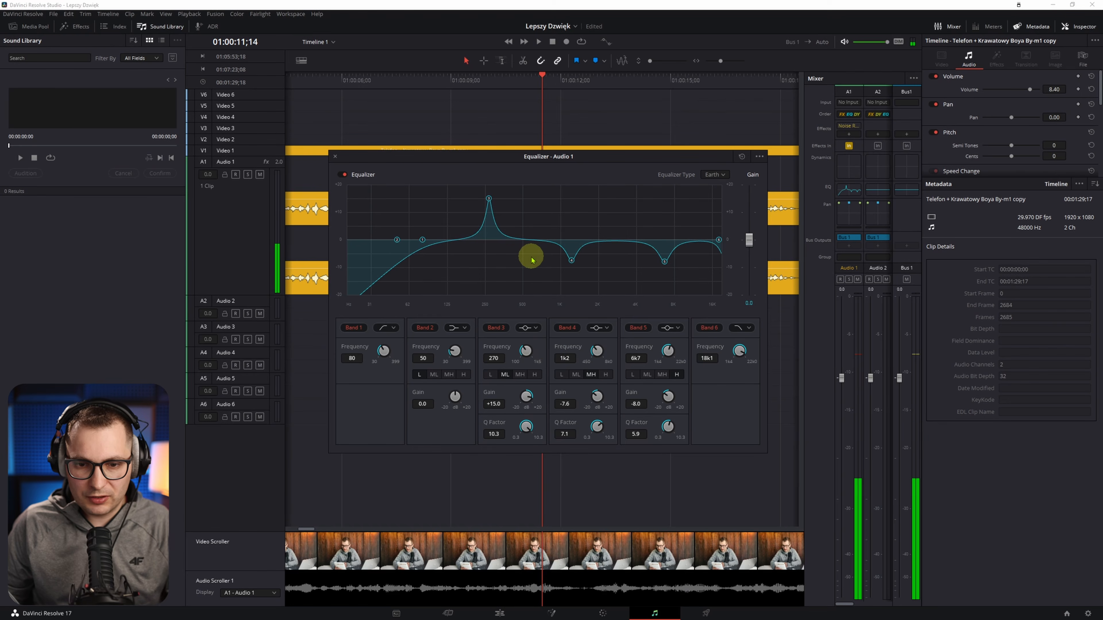
Cut Band 3's gain to -7.8 with Q factor 8.8, and listen to the result from an earlier point.
drag(528, 399, 448, 402)
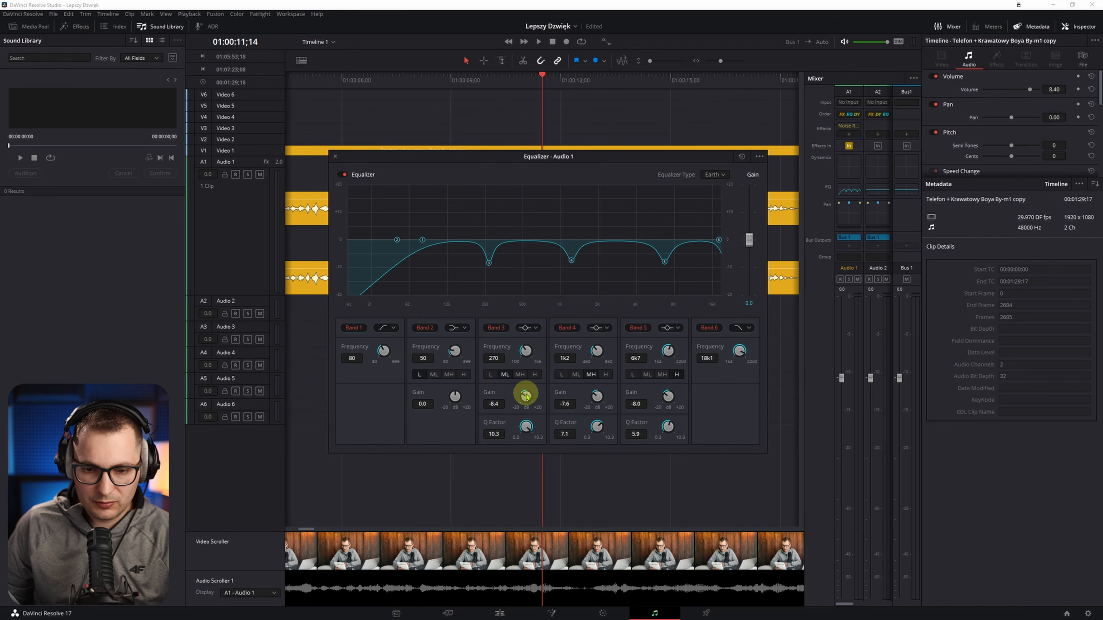
drag(520, 428, 512, 425)
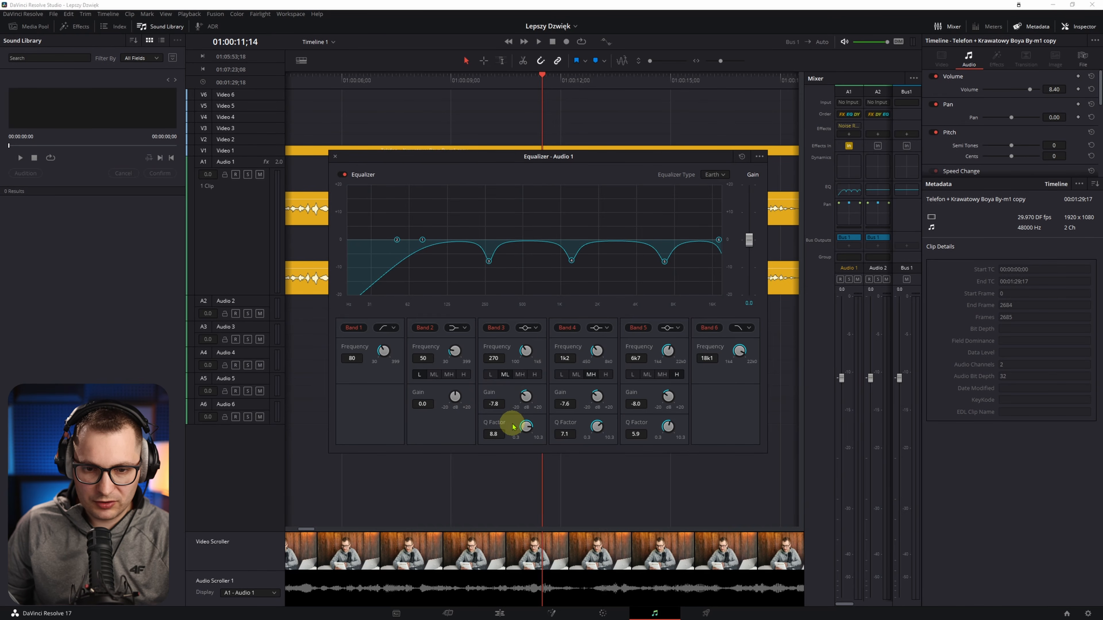
click(397, 82)
key(space)
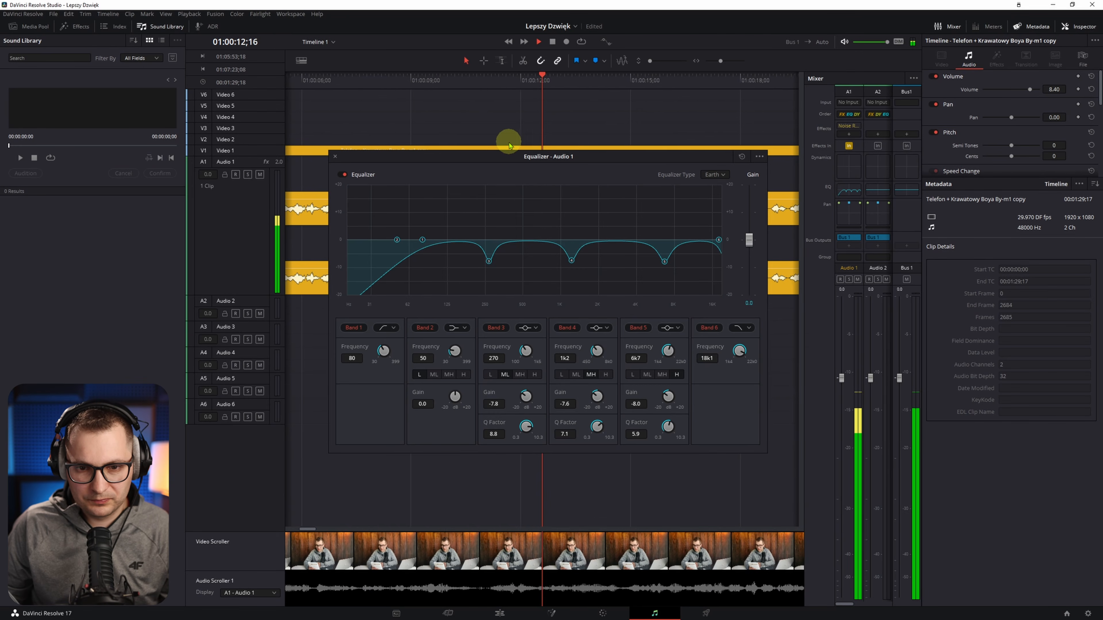
key(space)
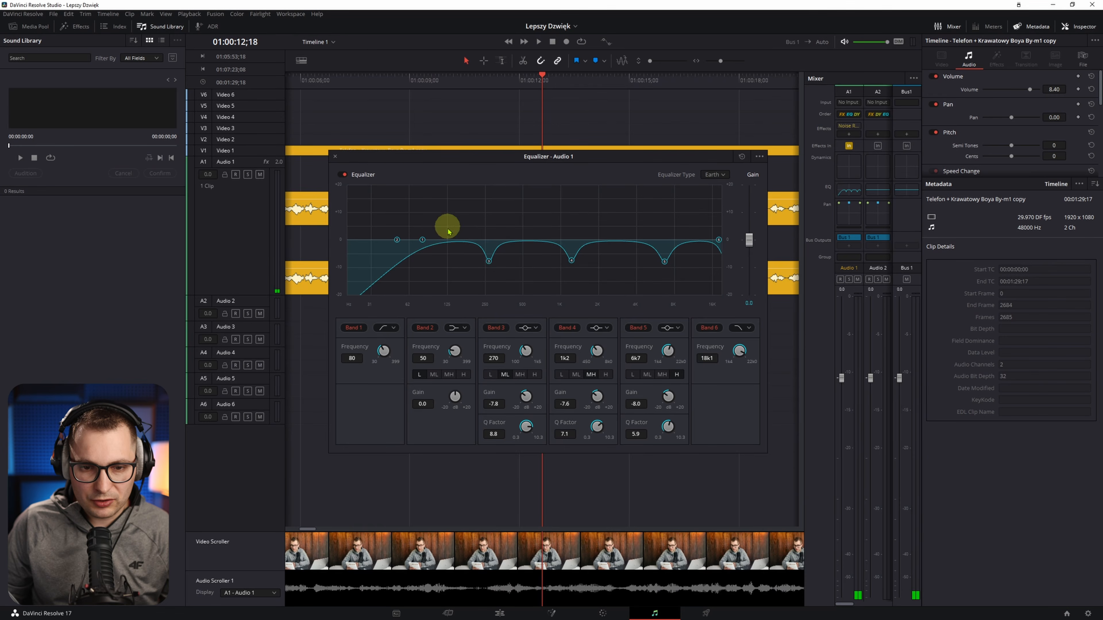
Change Band 2 to a bell filter at 128 with a gain of +2.2, and listen to the result from an earlier point.
click(451, 329)
click(453, 351)
drag(453, 351, 500, 357)
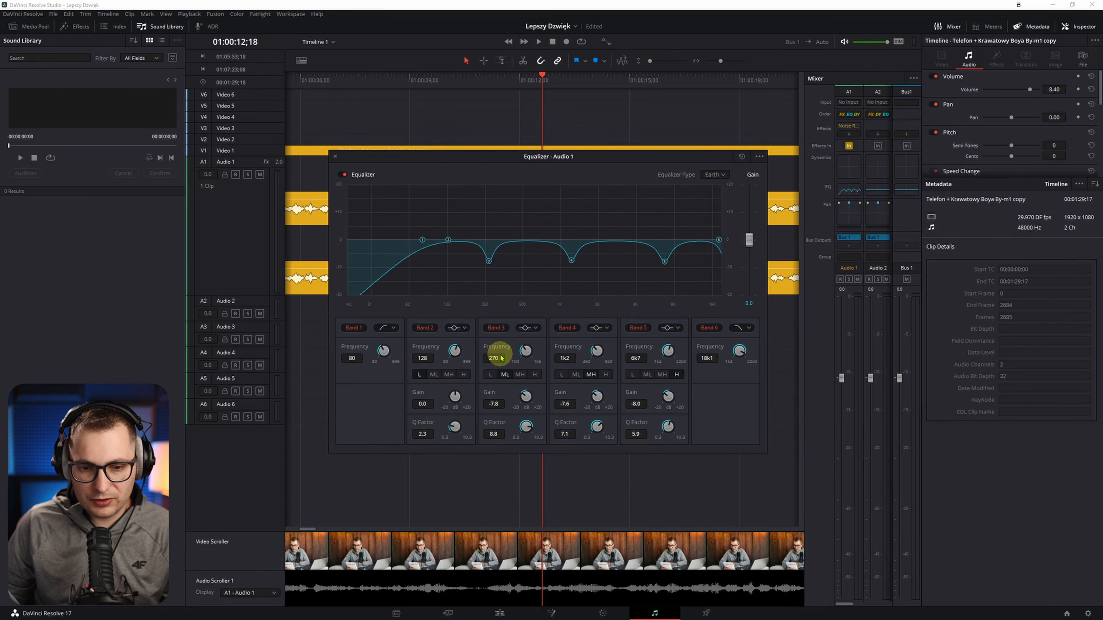
drag(454, 395, 455, 397)
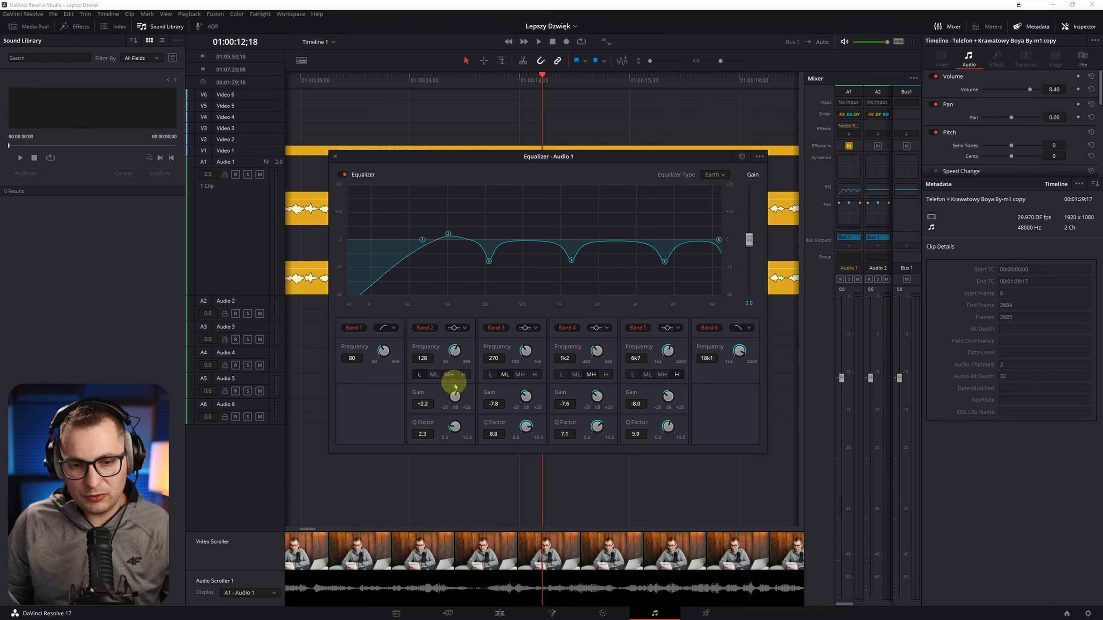
click(367, 82)
key(space)
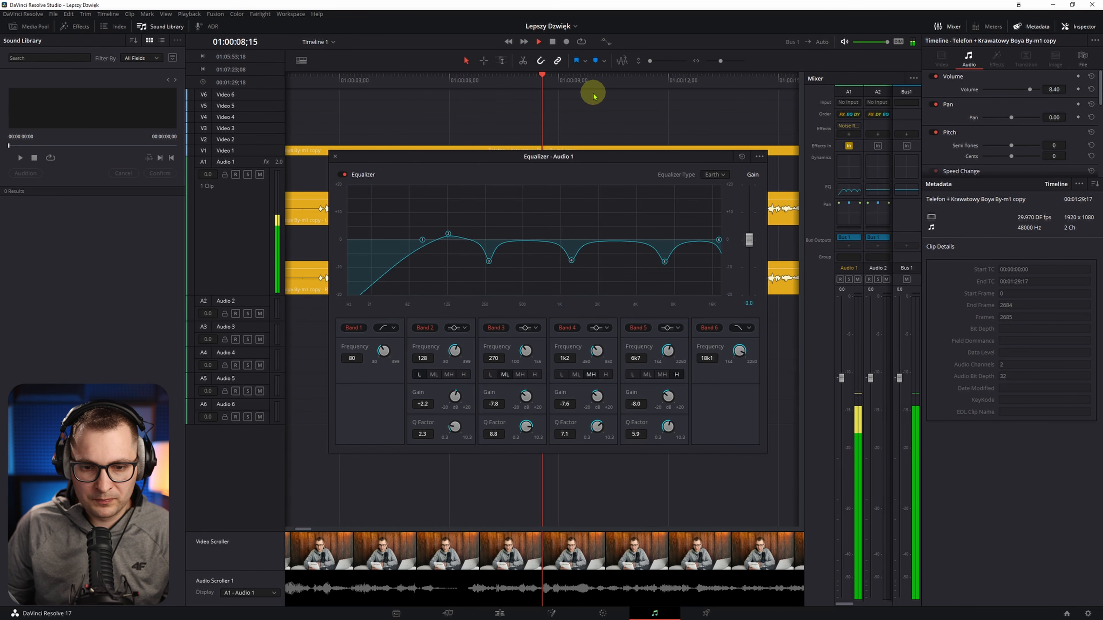
key(space)
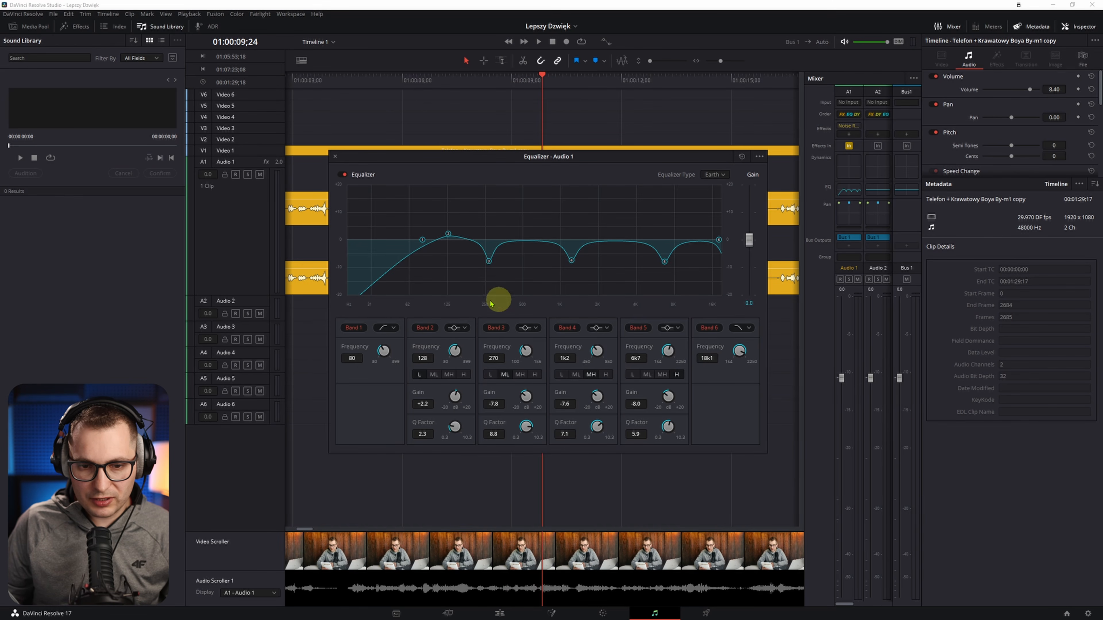
Compare the sound with equalizer Band 2 switched off and on during playback.
click(507, 331)
click(507, 330)
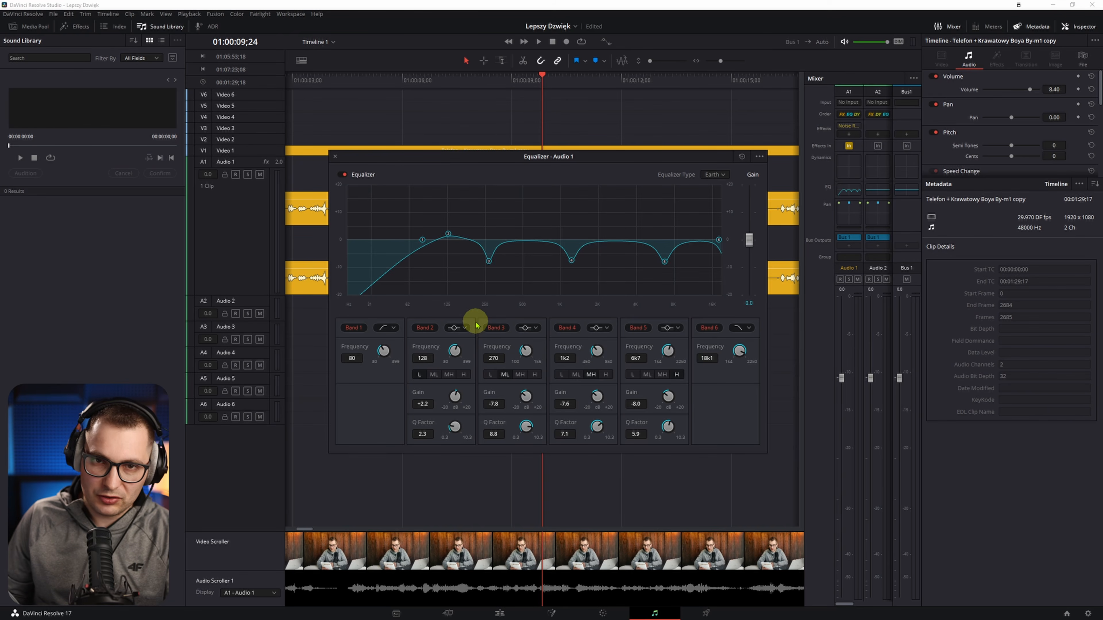
key(space)
click(423, 331)
click(422, 331)
click(422, 328)
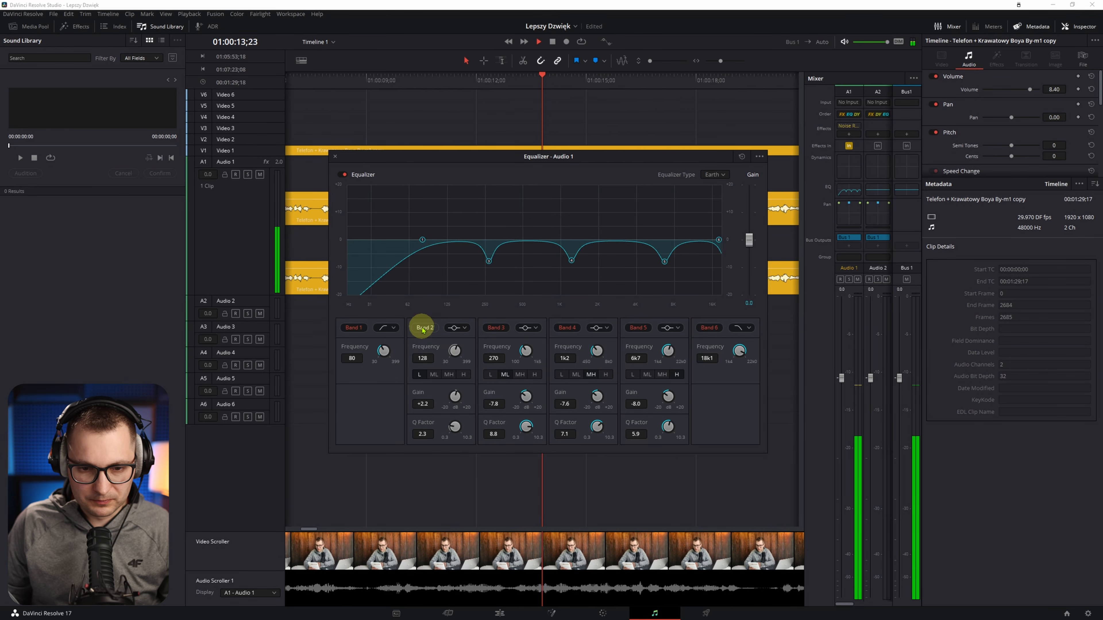
click(424, 328)
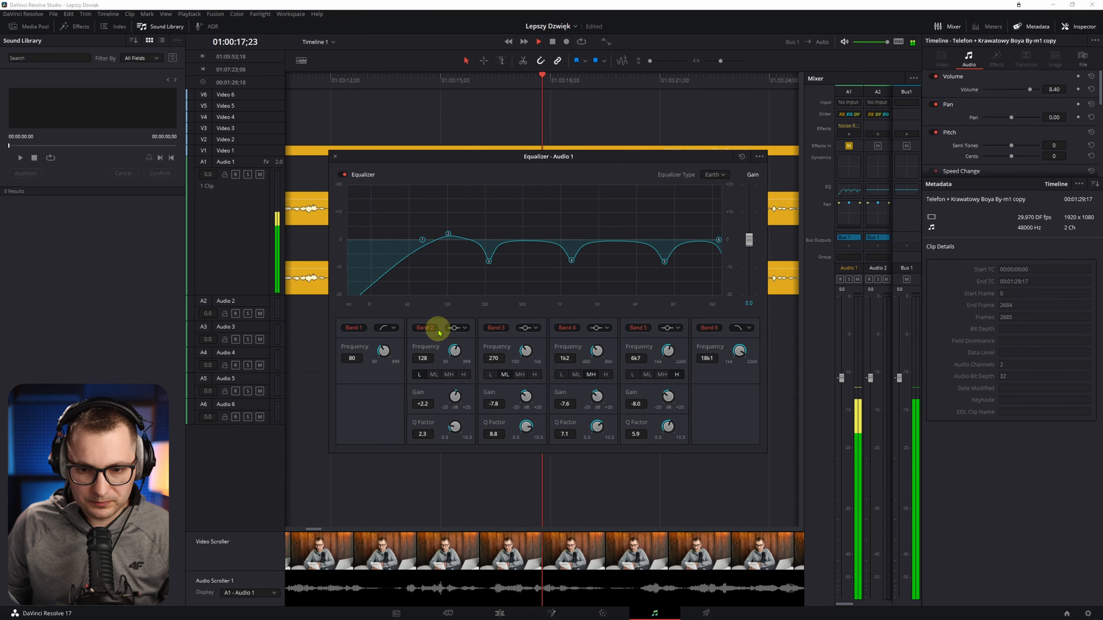
key(space)
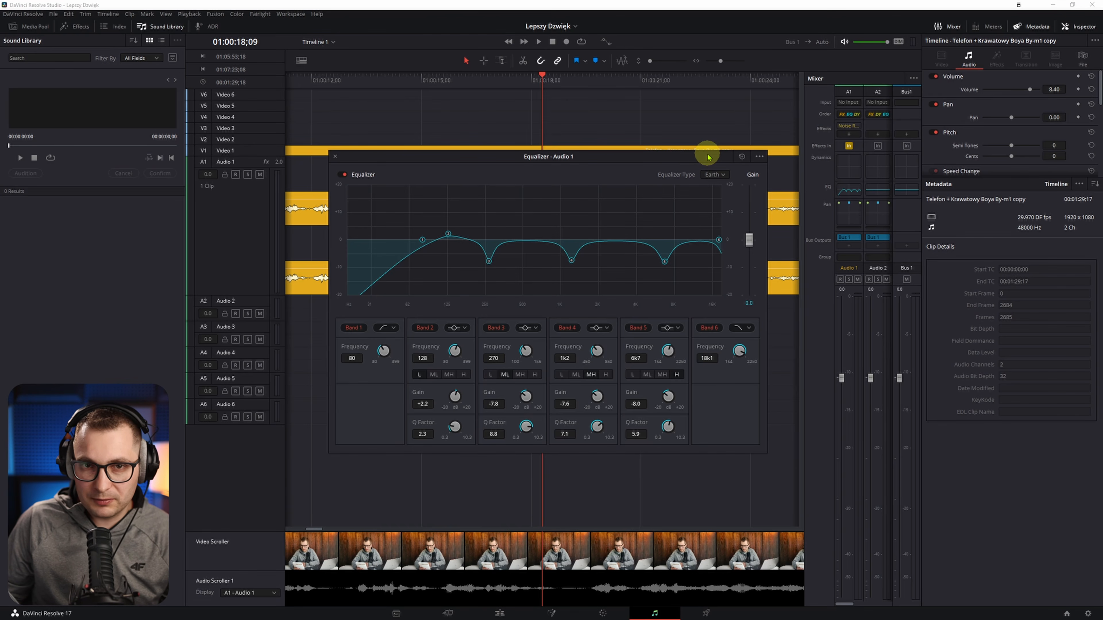
Add the Fairlight FX De-Esser restoration effect to the Audio 1 track.
click(849, 134)
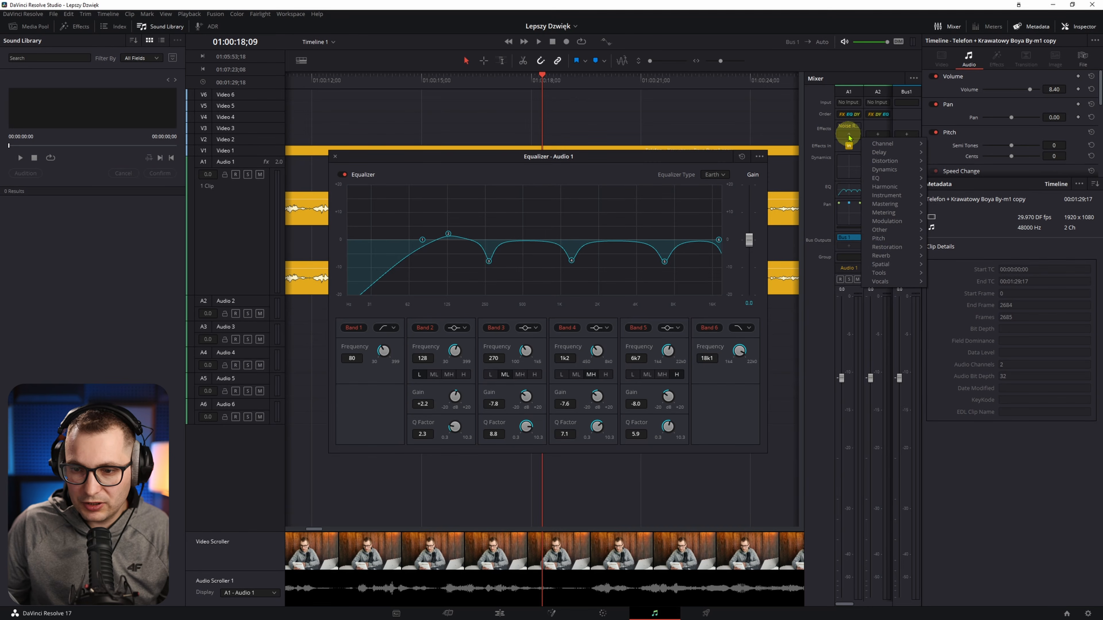
mouse_move(890, 247)
mouse_move(958, 247)
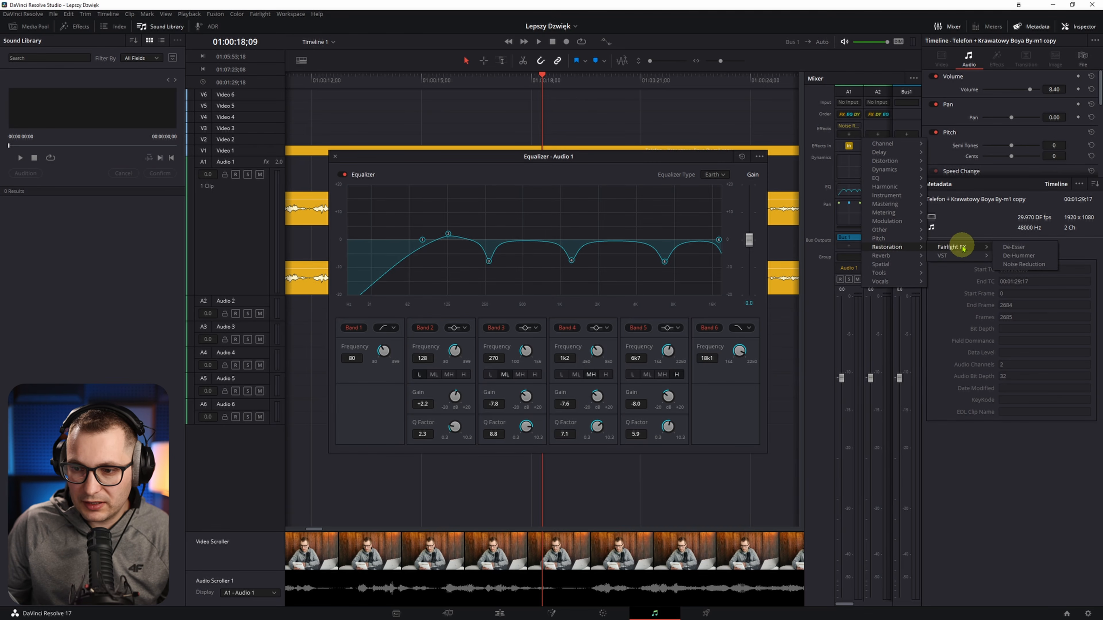
click(1030, 246)
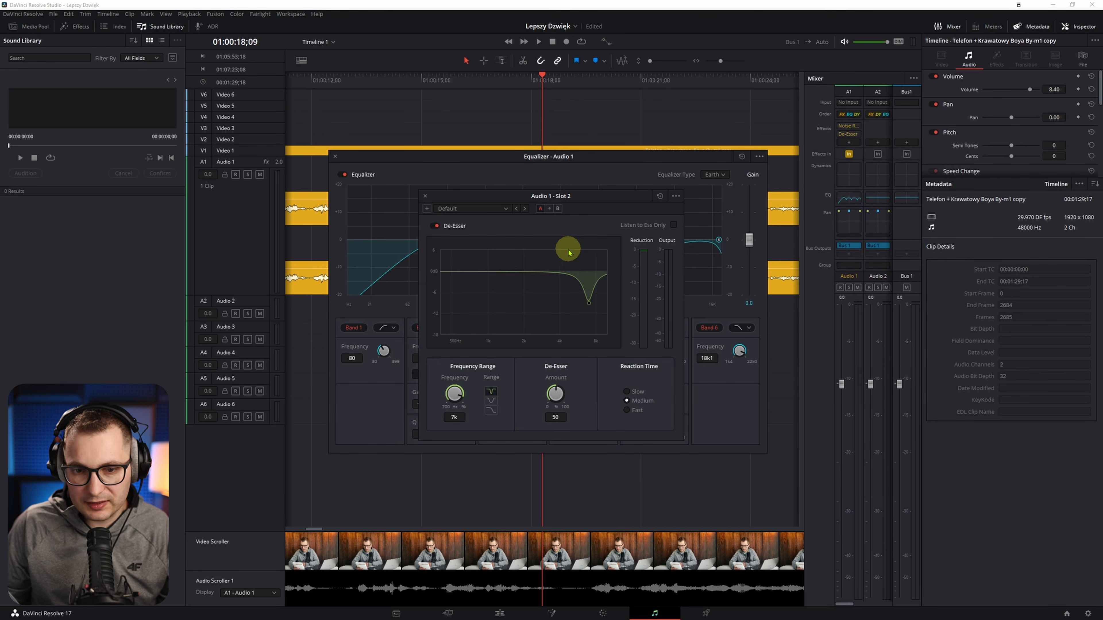
drag(504, 200, 461, 201)
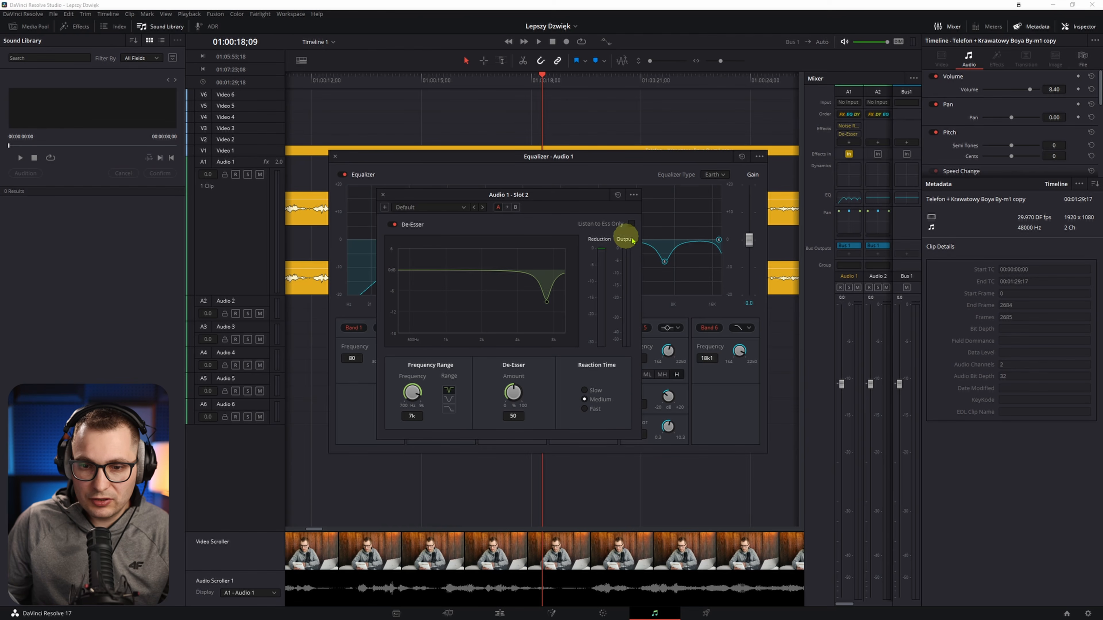
Set the De-Esser frequency to 6.76k while listening to the ess sounds only, restore normal listening, and close the effect.
click(631, 223)
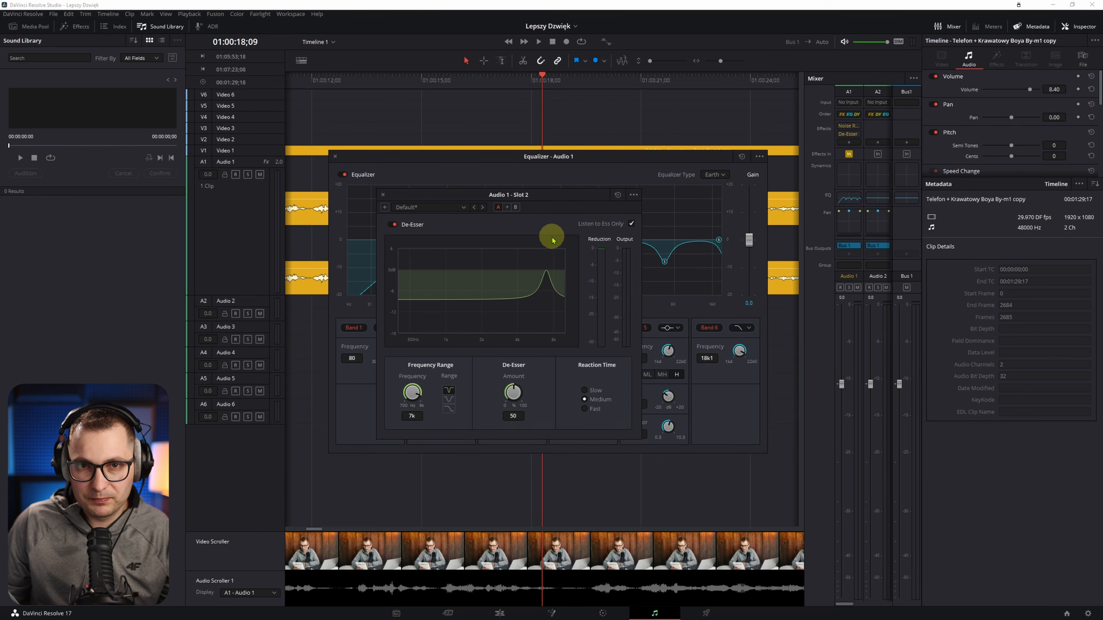
key(space)
mouse_move(406, 386)
mouse_down()
mouse_move(334, 391)
mouse_move(413, 395)
mouse_up()
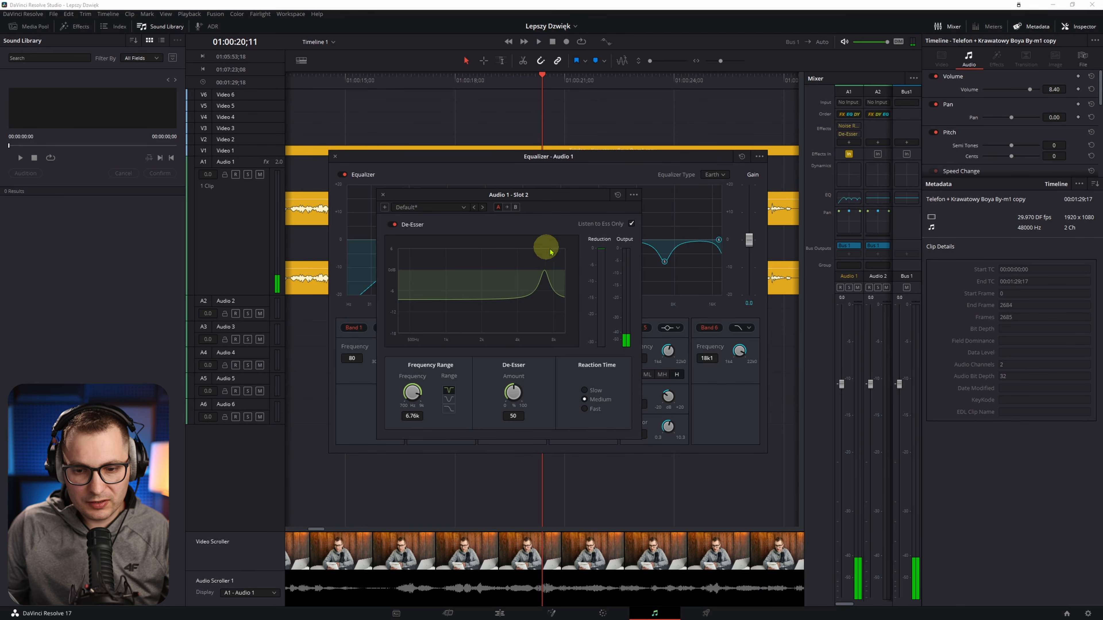
click(631, 224)
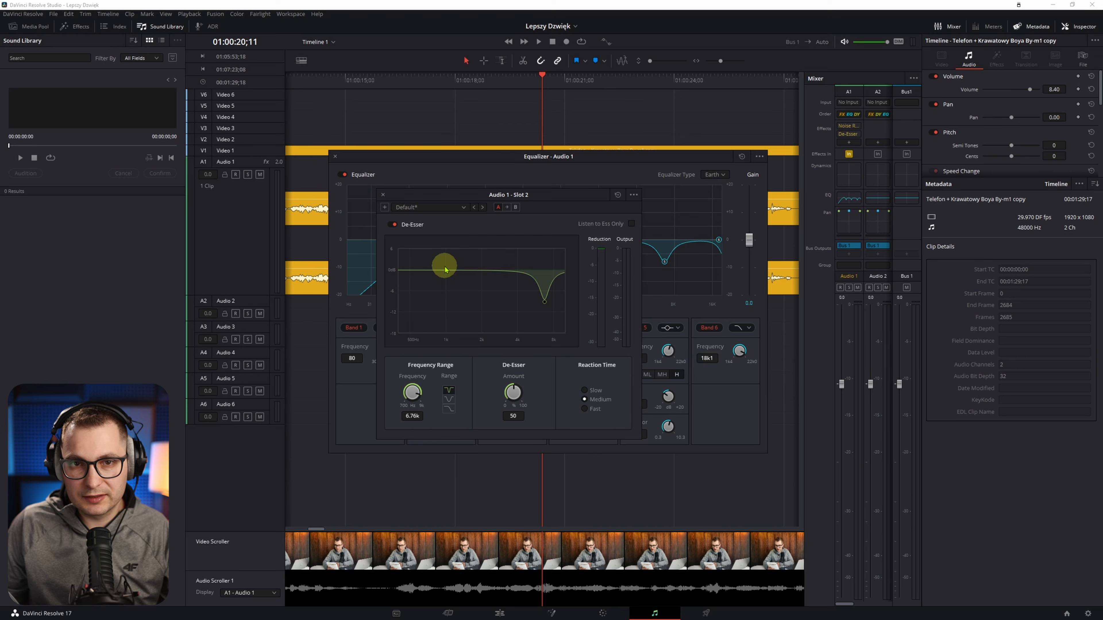
click(382, 194)
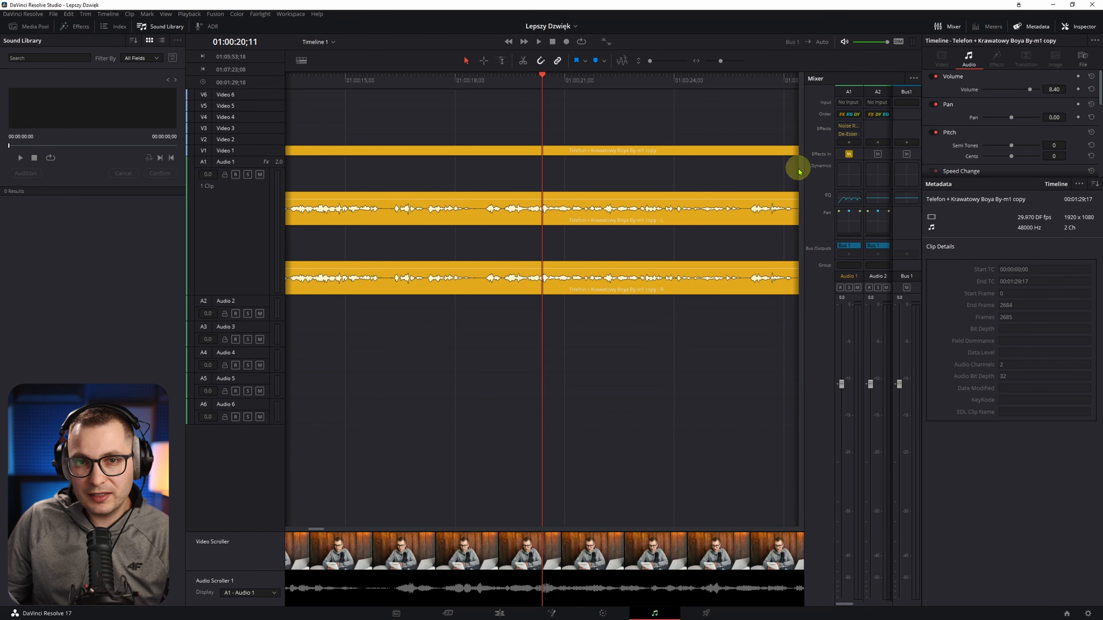
Open the Dynamics settings of Audio 1 and enable the Compressor with a threshold of -24.8.
double_click(847, 175)
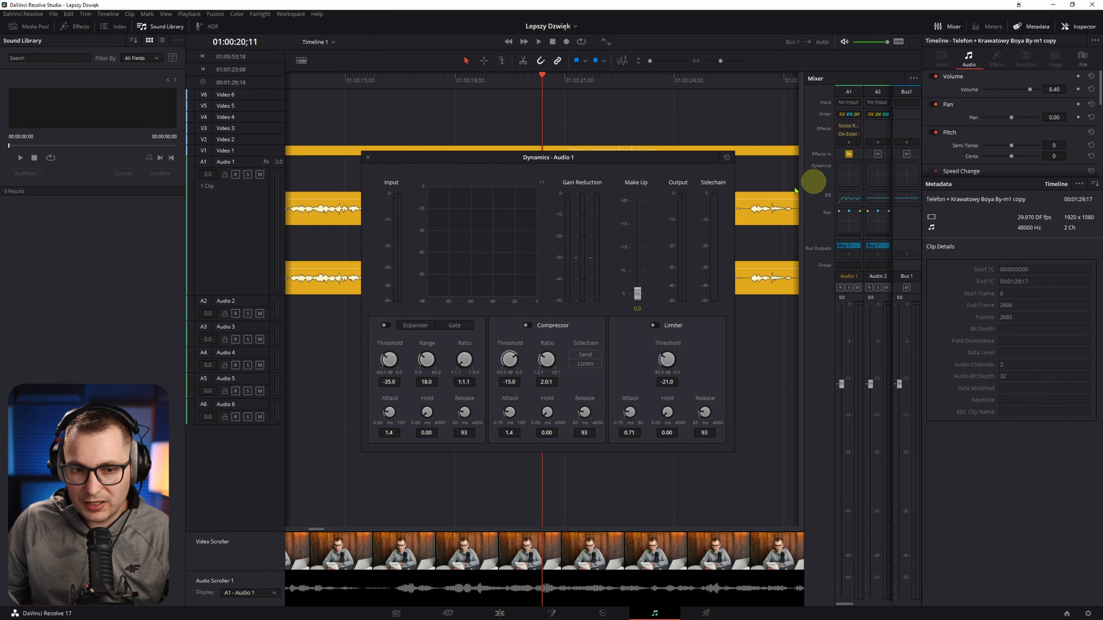
mouse_move(510, 167)
mouse_down()
mouse_move(506, 194)
mouse_move(517, 179)
mouse_up()
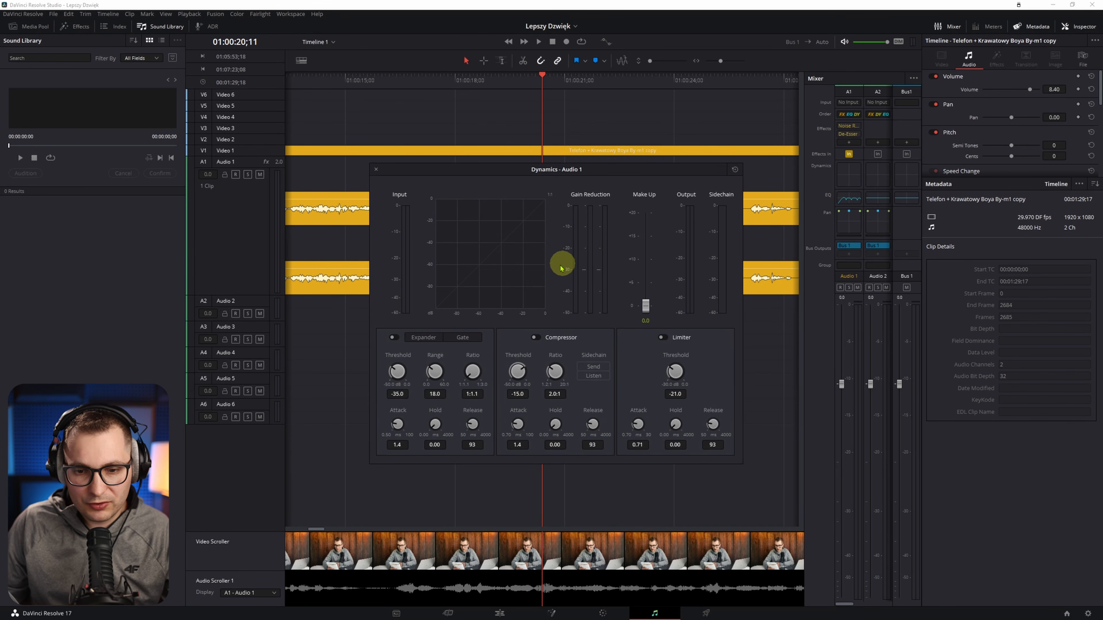
click(539, 338)
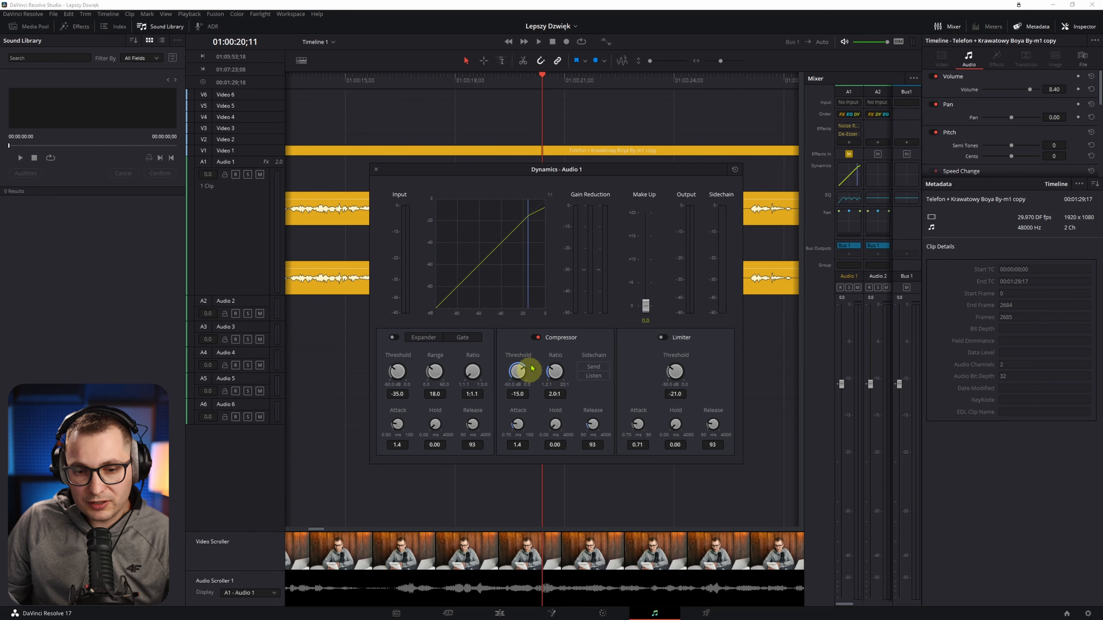
drag(529, 384, 518, 370)
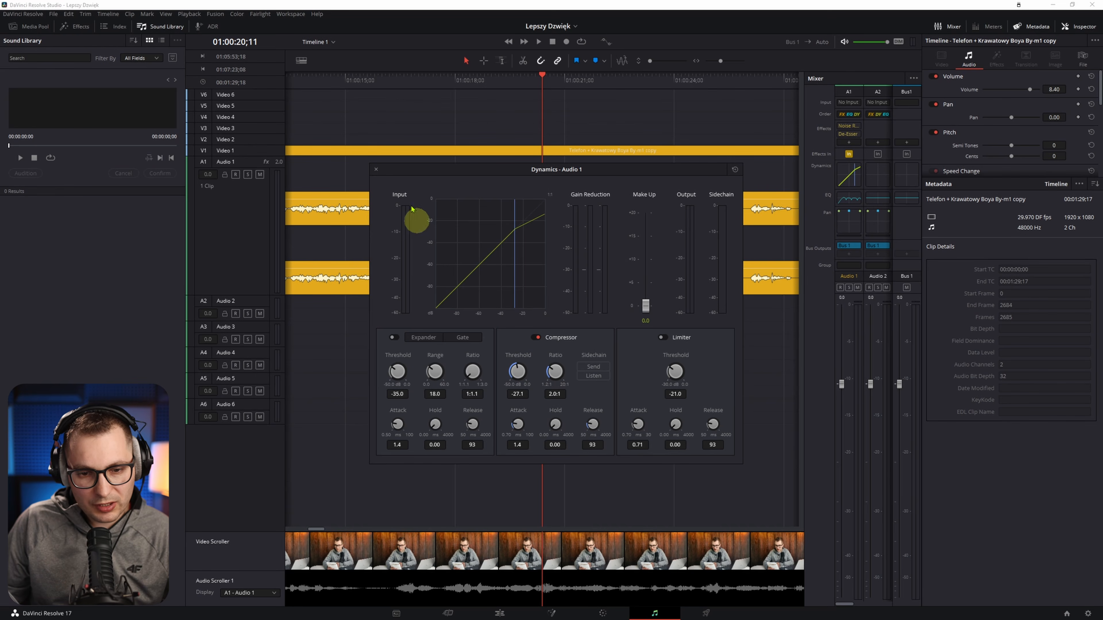
drag(517, 365, 518, 371)
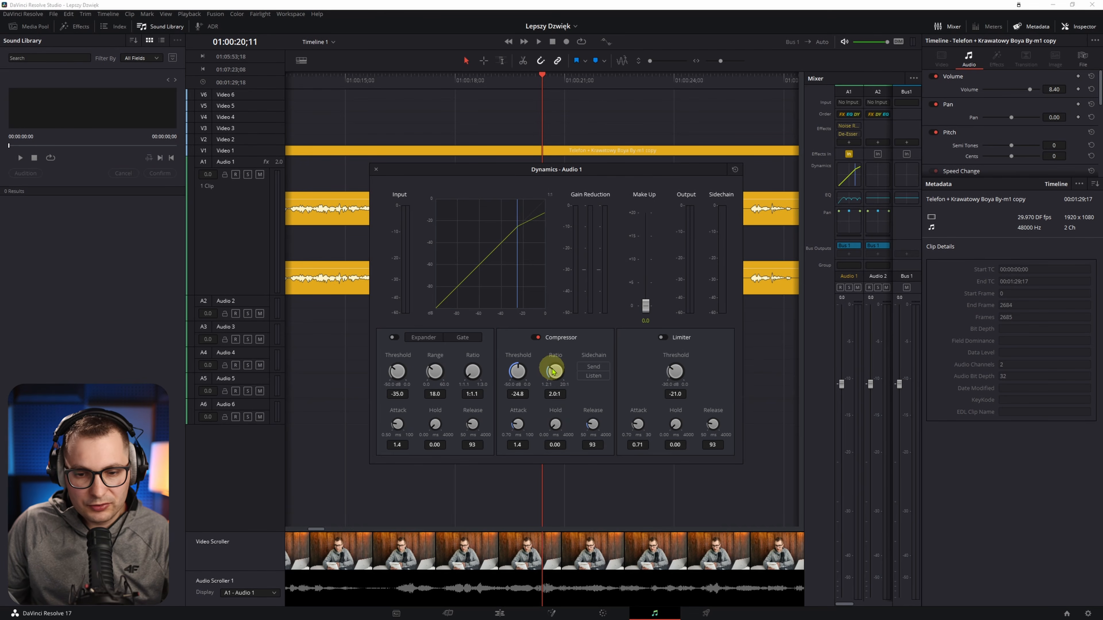
Set the Compressor ratio to 4.4:1 and adjust the make-up gain to 3.2 during playback.
drag(553, 371, 558, 366)
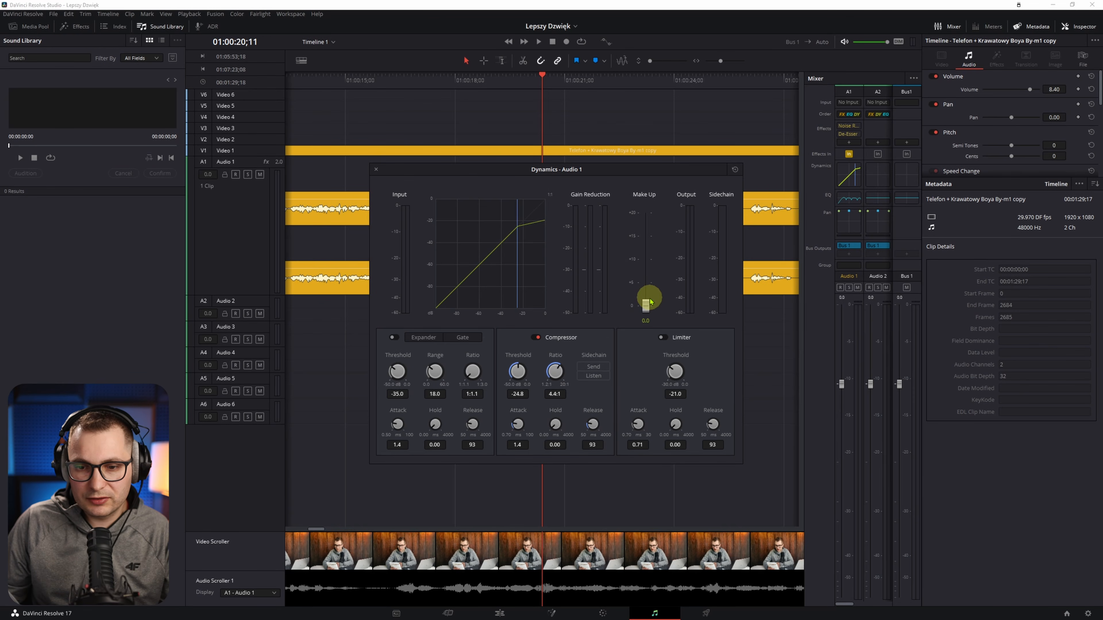
drag(646, 308, 646, 293)
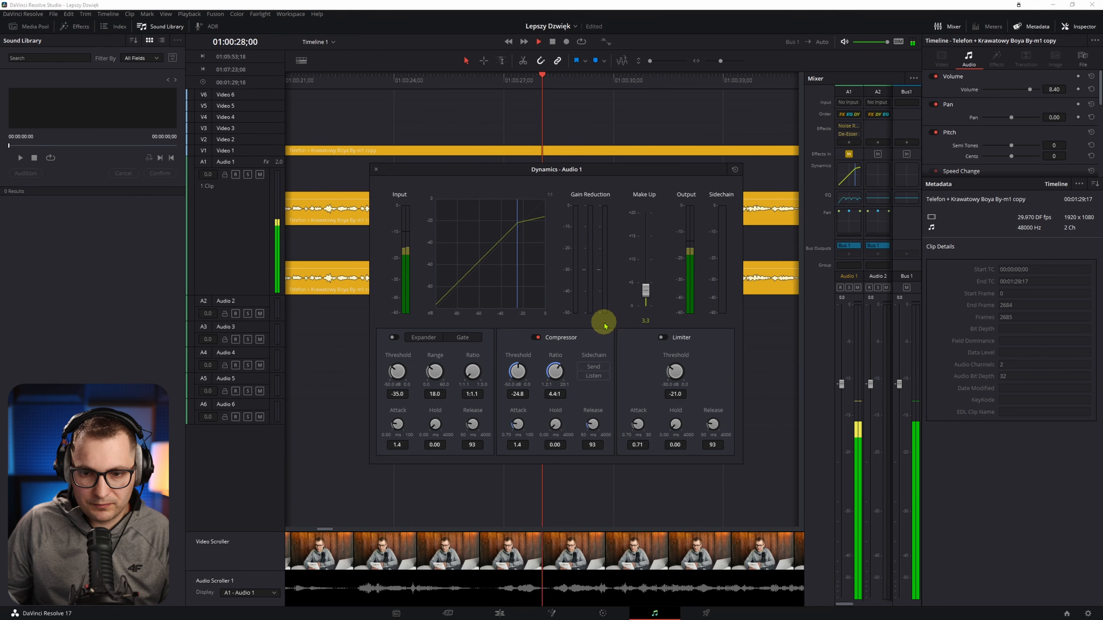
drag(645, 296, 646, 295)
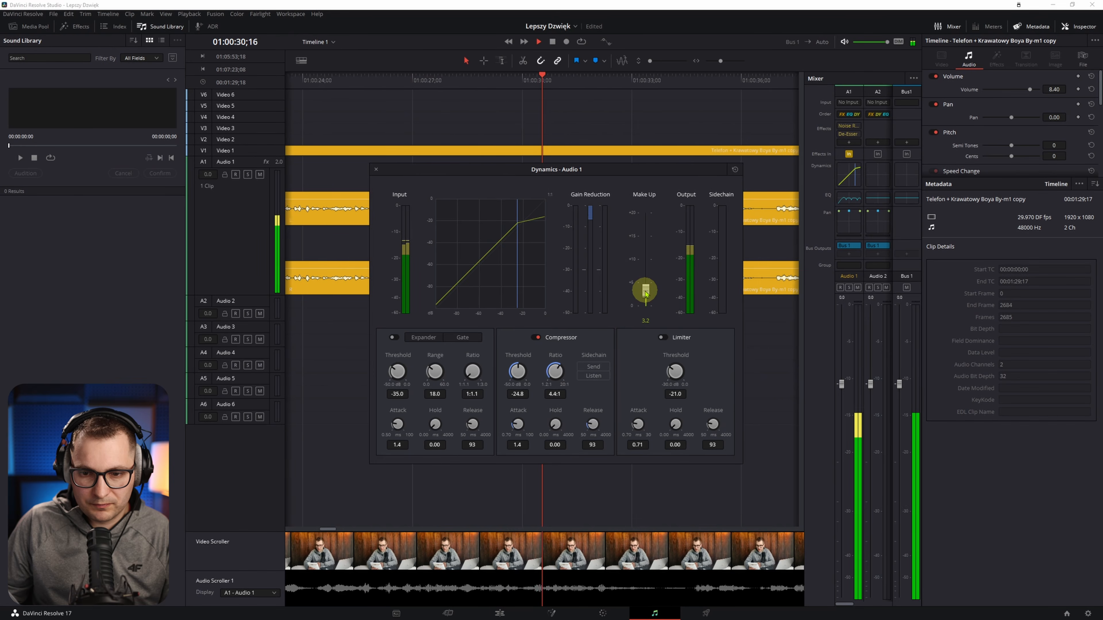
Bypass the Audio 1 Compressor and re-enable it during playback to compare the voice.
click(538, 338)
click(538, 338)
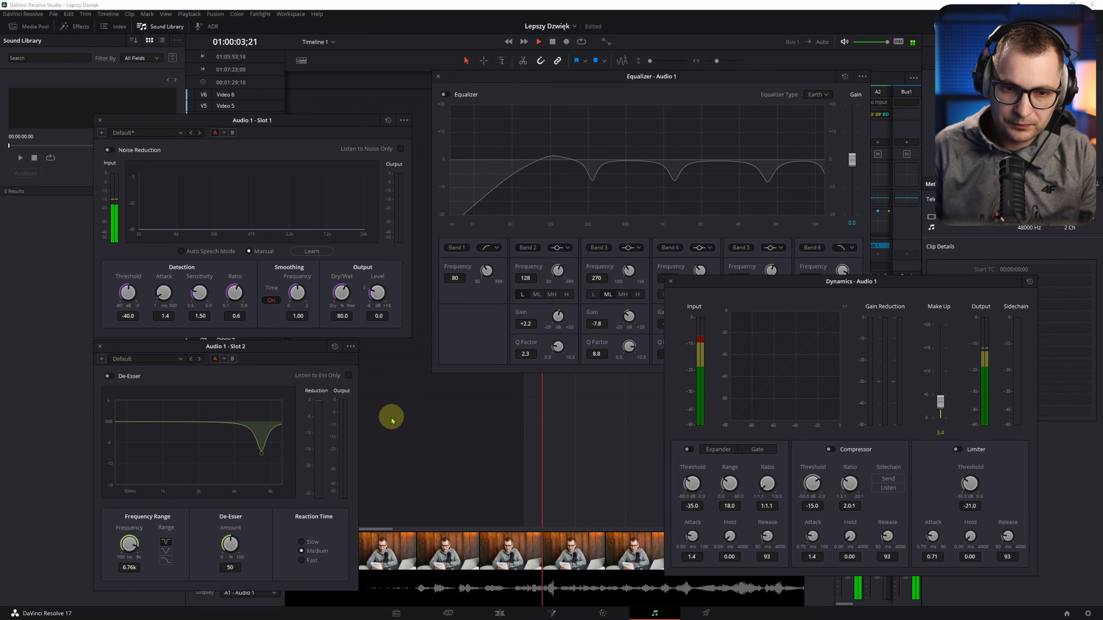
Enable Noise Reduction, De-Esser, Equalizer and Compressor on Audio 1 one after another during playback, and set the make-up gain to 3.0.
click(108, 150)
click(108, 376)
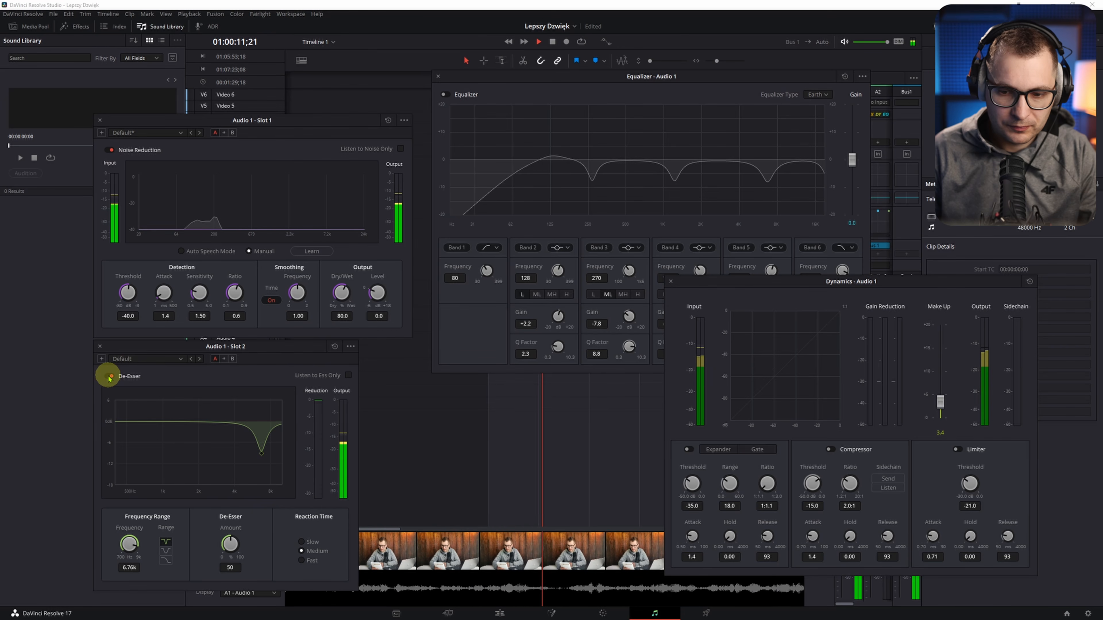
click(444, 95)
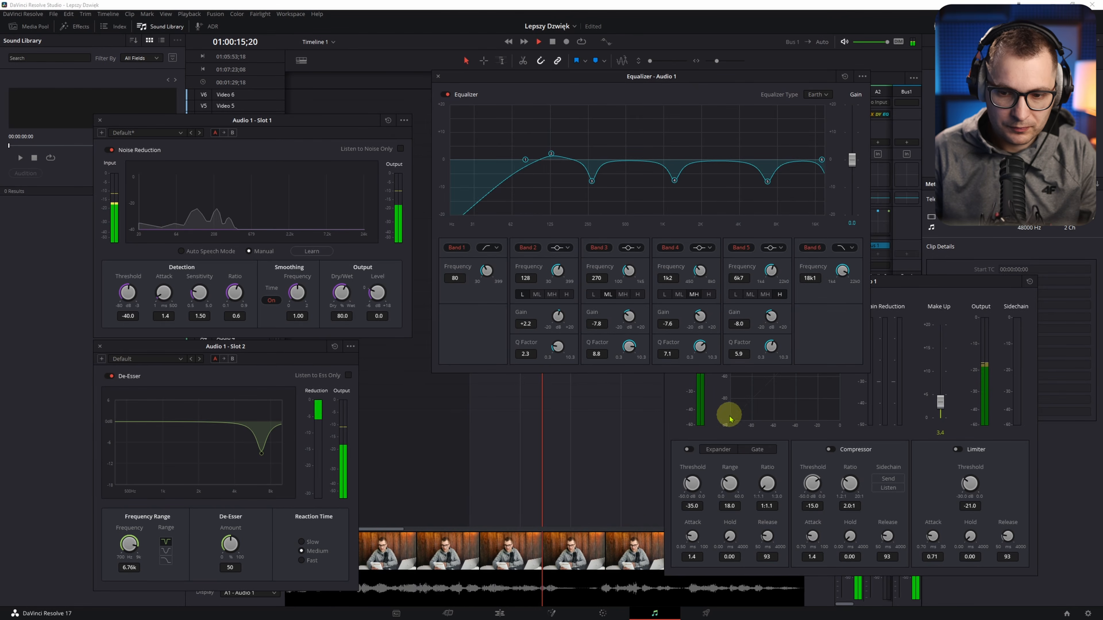
click(830, 451)
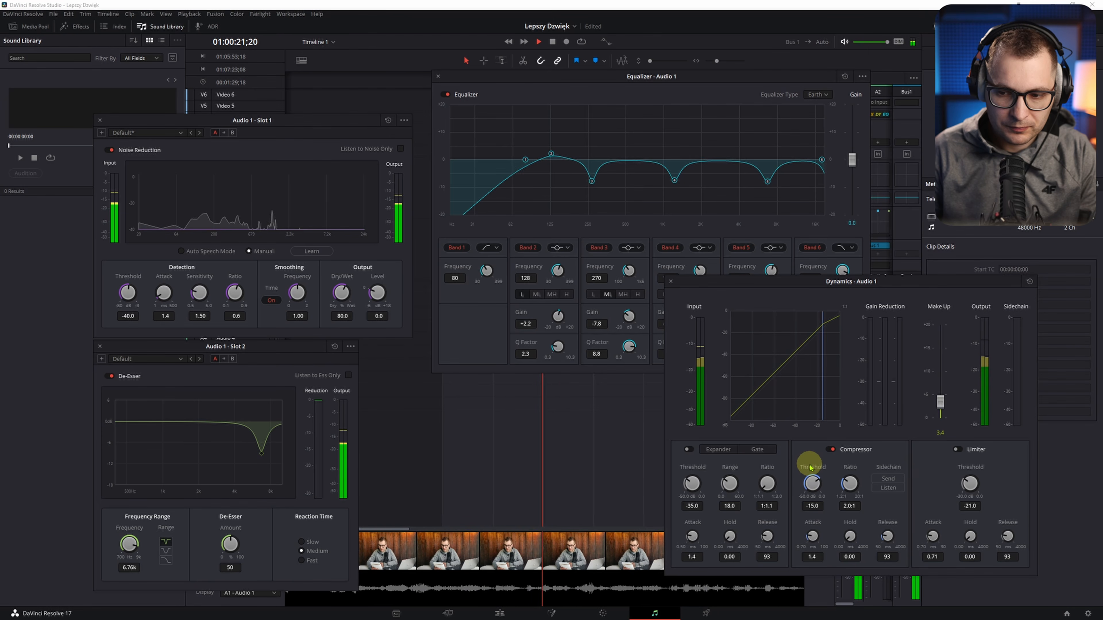
drag(941, 403, 942, 407)
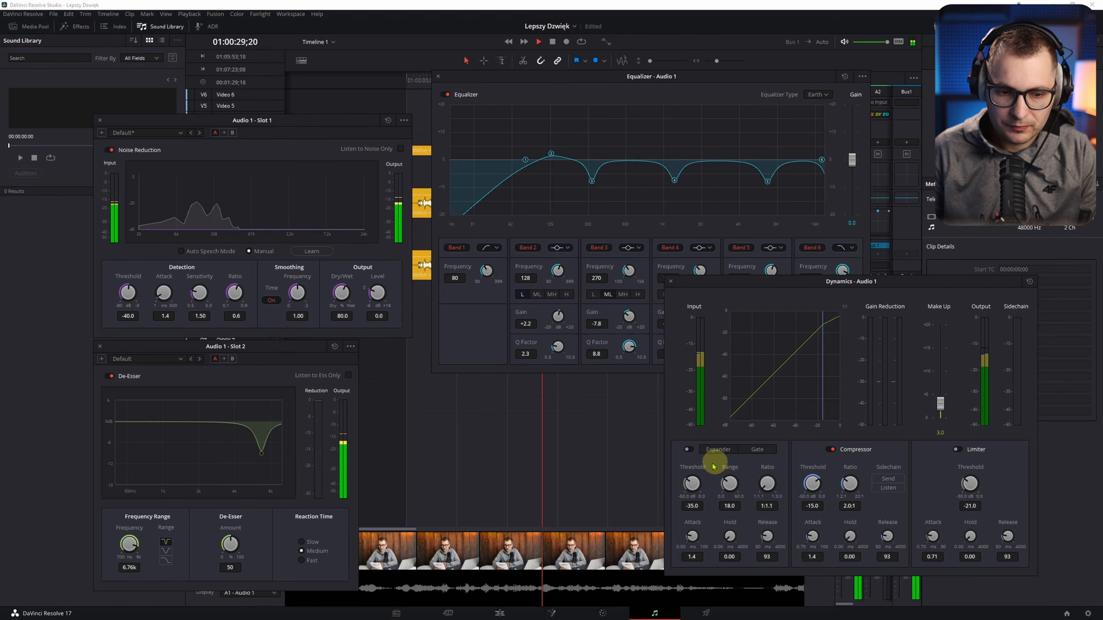
Set the De-Esser amount to 67.5 and frequency to 7.08k, trying the wider frequency range before restoring the narrow one.
drag(230, 542, 476, 470)
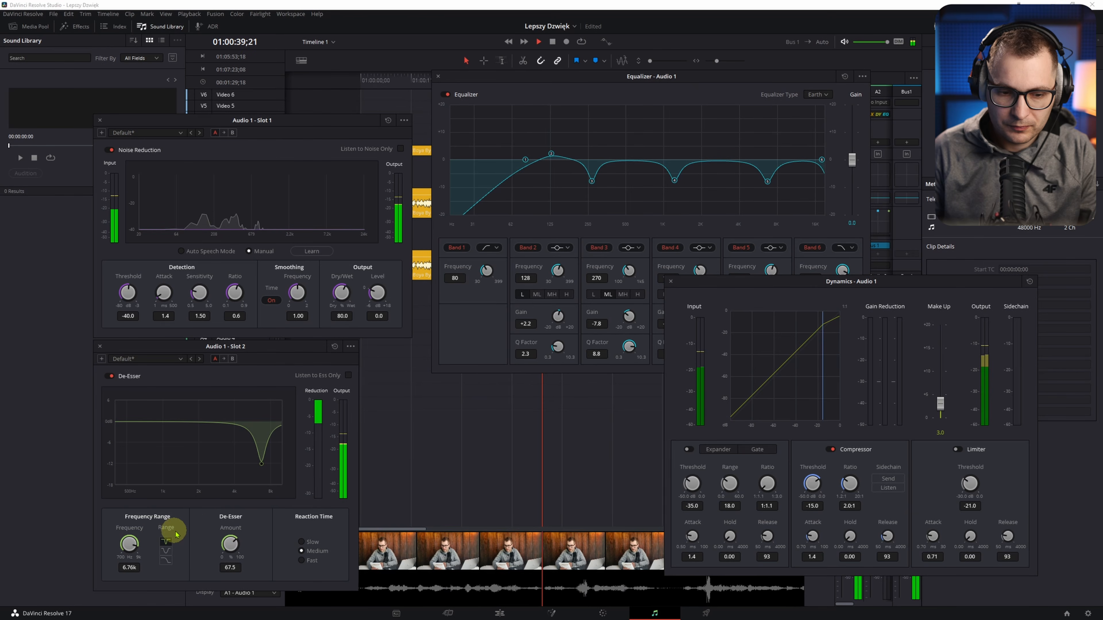
click(165, 551)
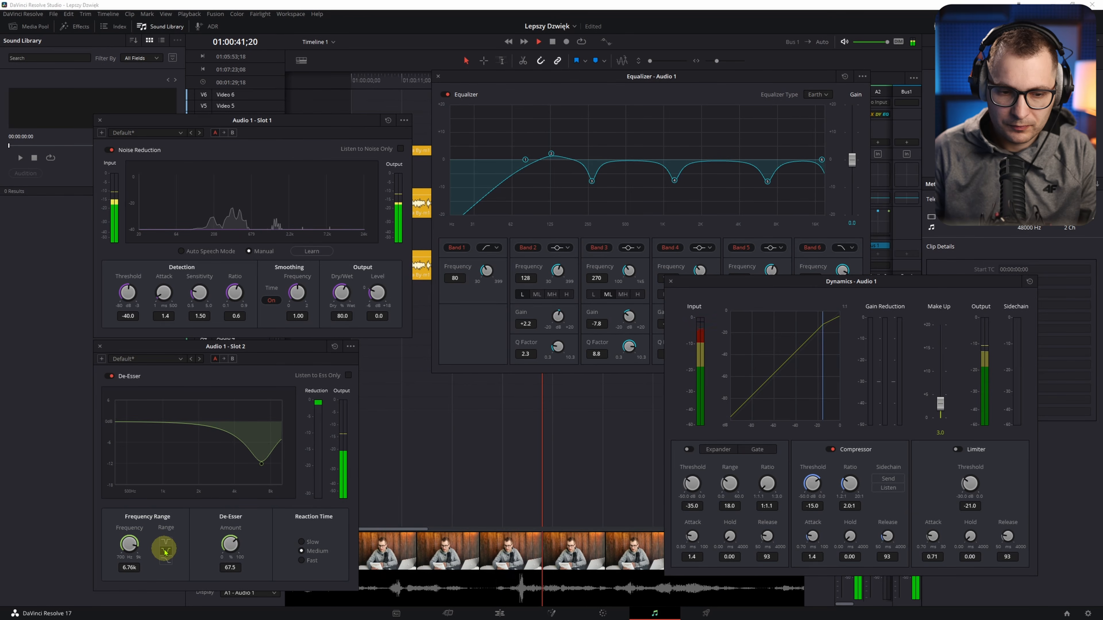
click(165, 541)
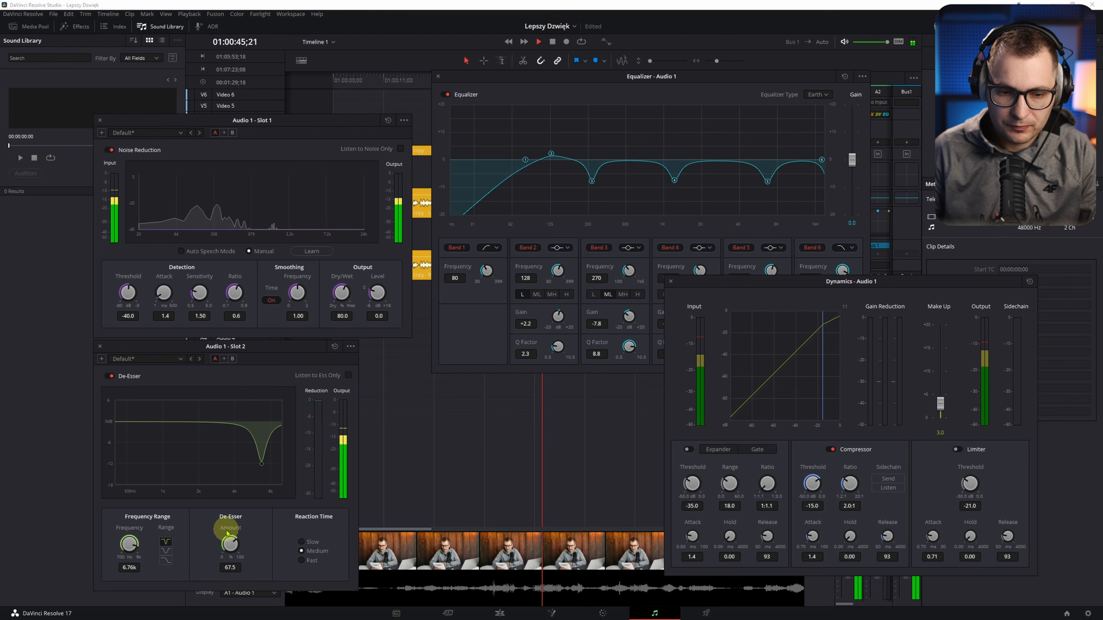
drag(136, 546, 137, 545)
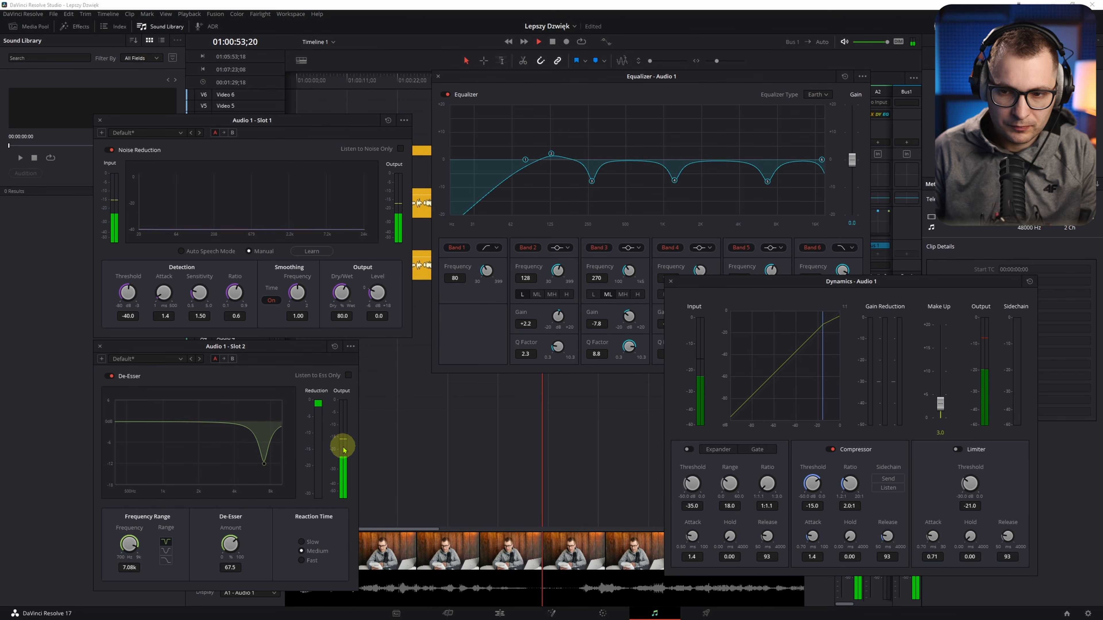
Set the Audio 1 Equalizer's Band 5 to a gain of -8.6 and a frequency of 6k5.
click(689, 100)
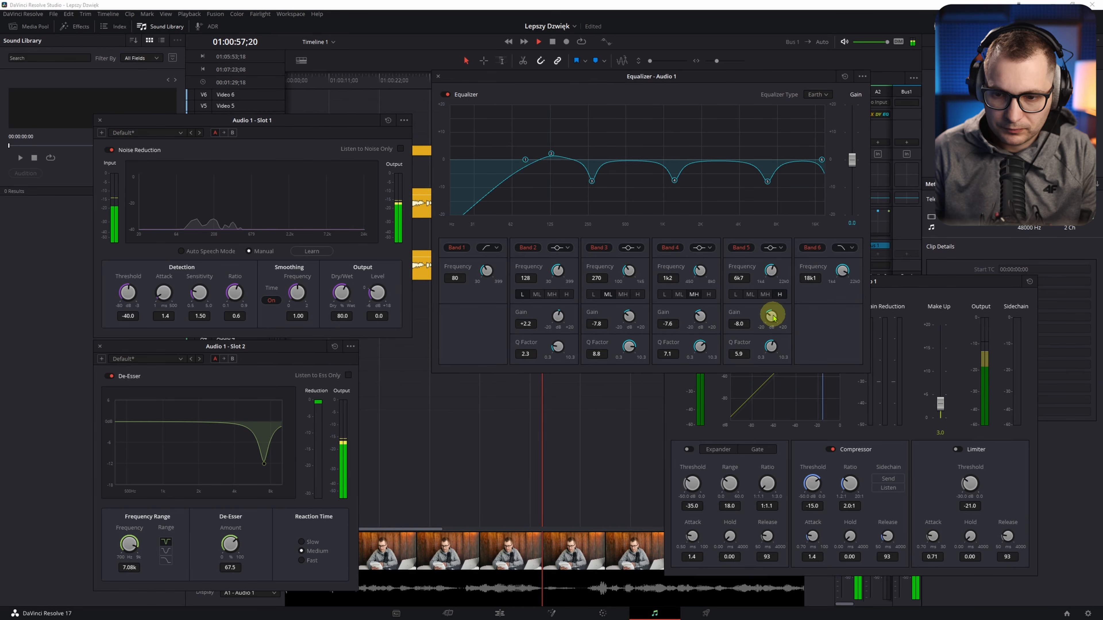
drag(769, 318, 770, 318)
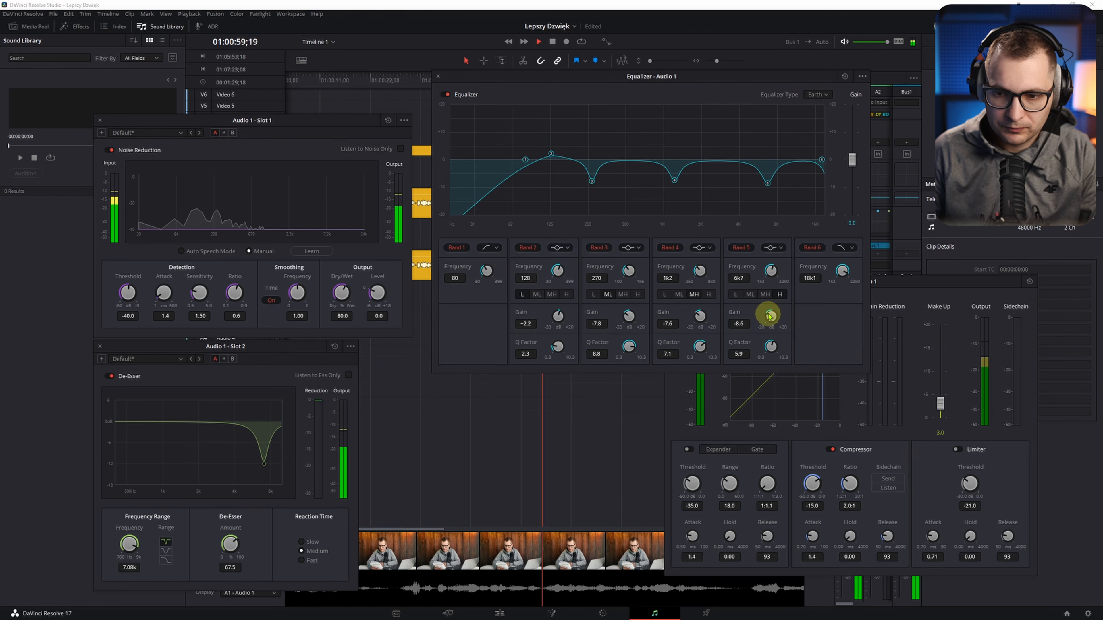
drag(772, 270, 772, 270)
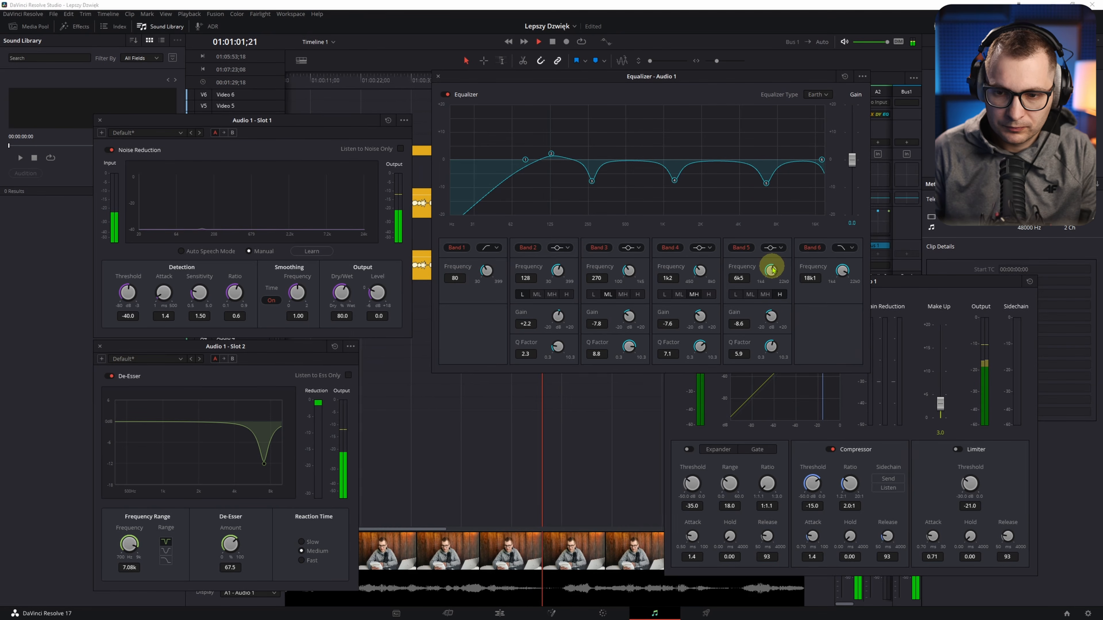
click(769, 319)
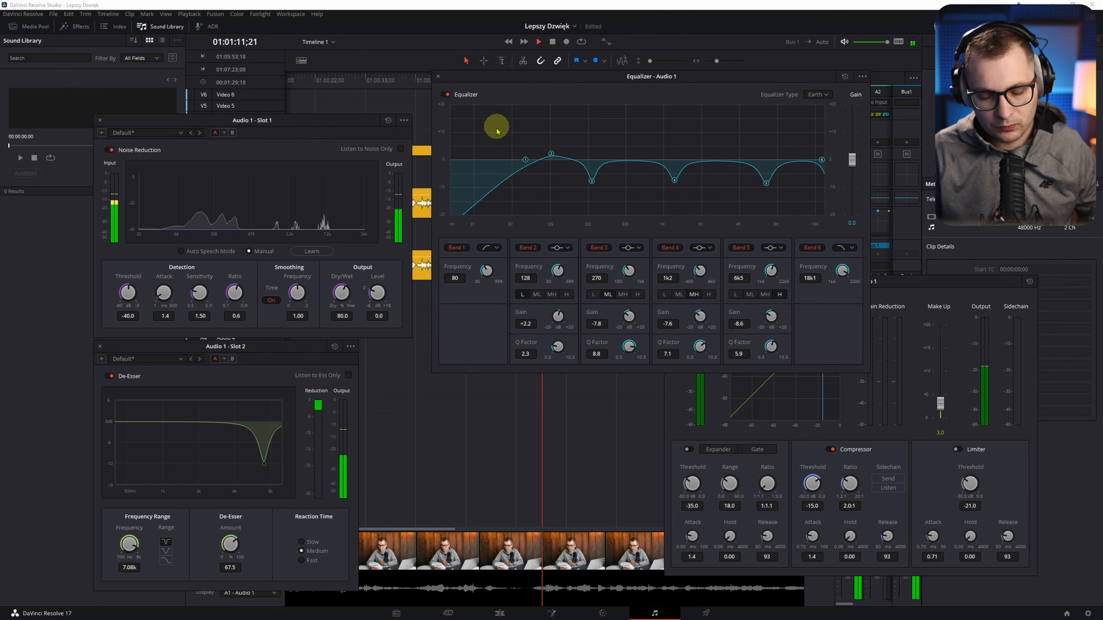
Bypass and re-enable the Equalizer, and do the same with the De-Esser, to compare the voice during playback.
click(446, 96)
click(444, 95)
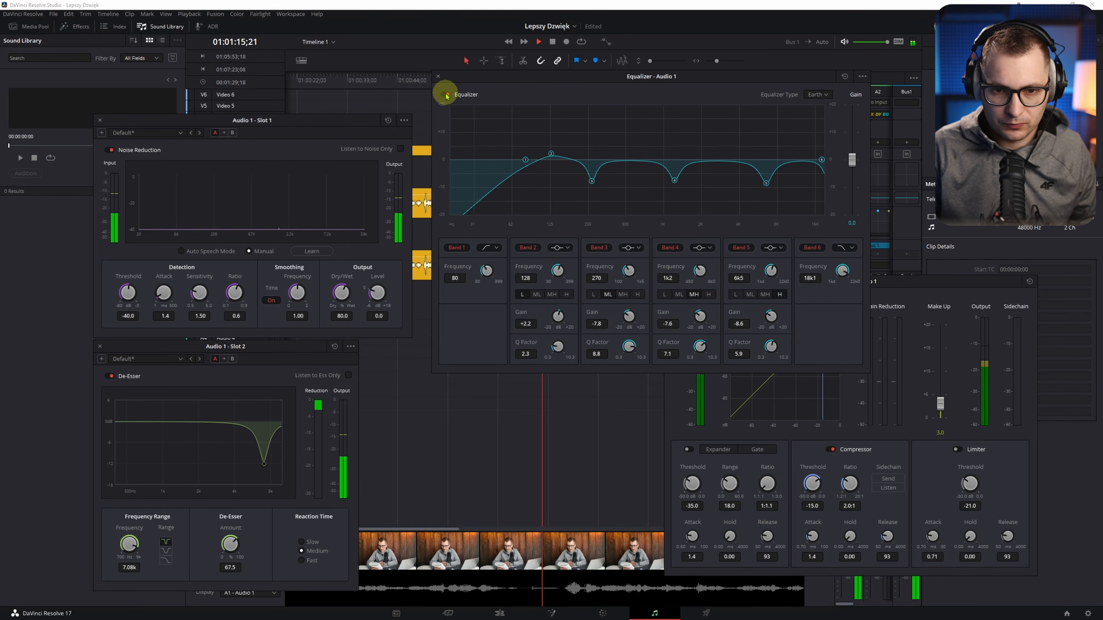
click(112, 376)
click(108, 376)
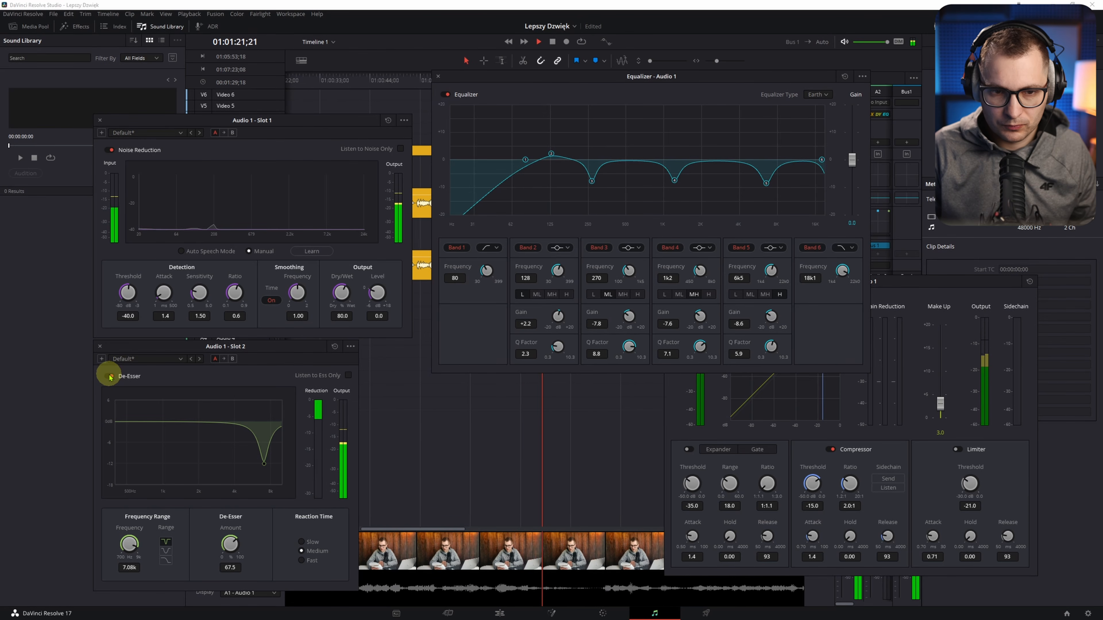
Set the Q factor of Equalizer Band 5 to 4.4 and stop playback.
click(771, 345)
drag(771, 346, 539, 369)
key(space)
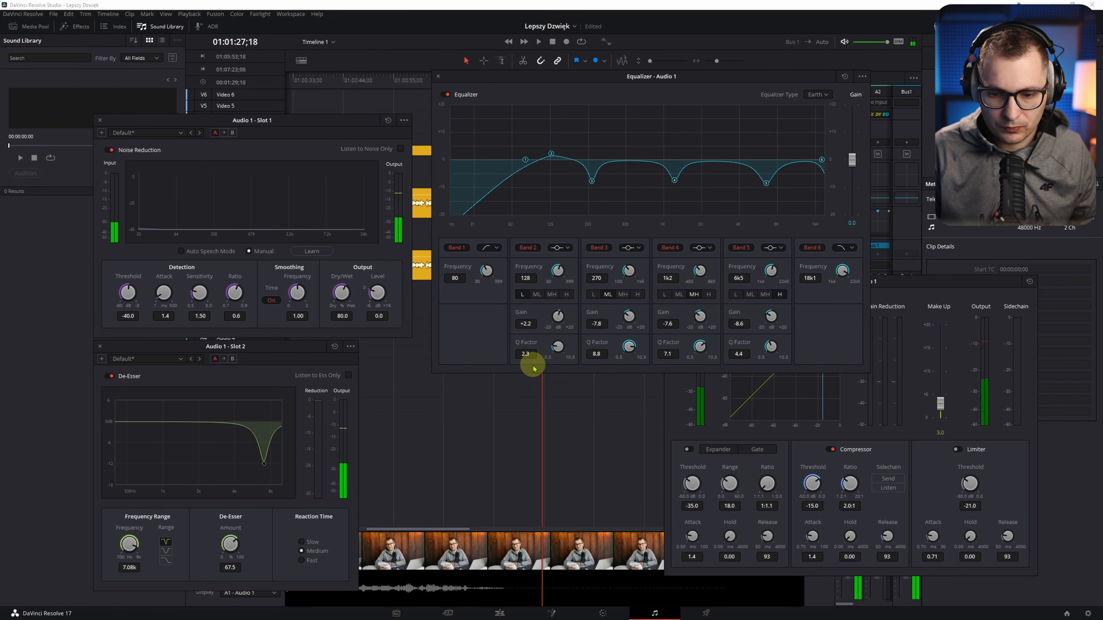